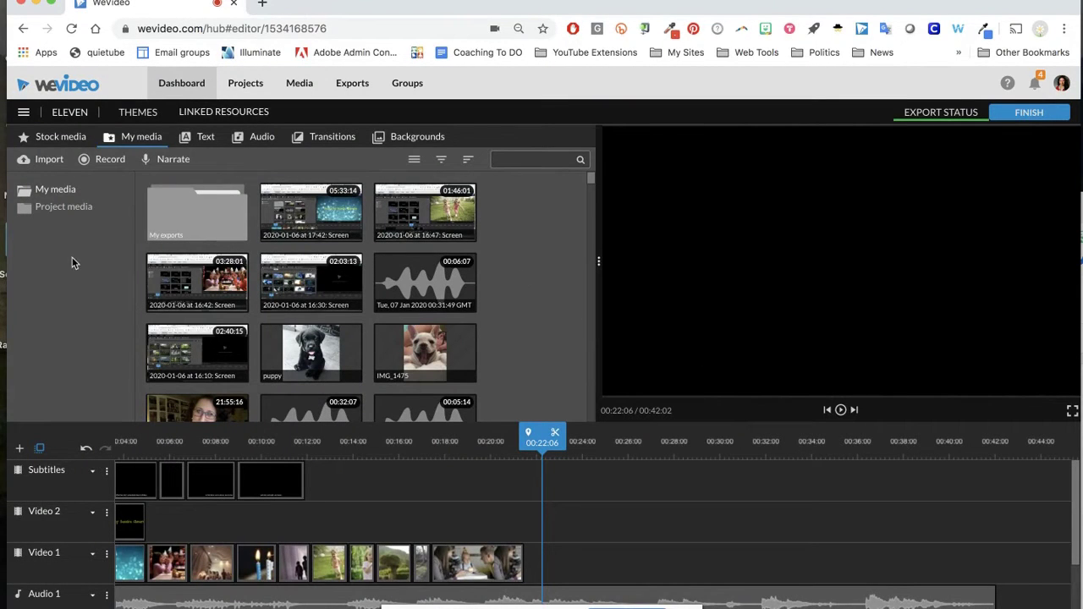
# Switch the library to Stock media and browse the 'birthdays' search results
pyautogui.click(55, 142)
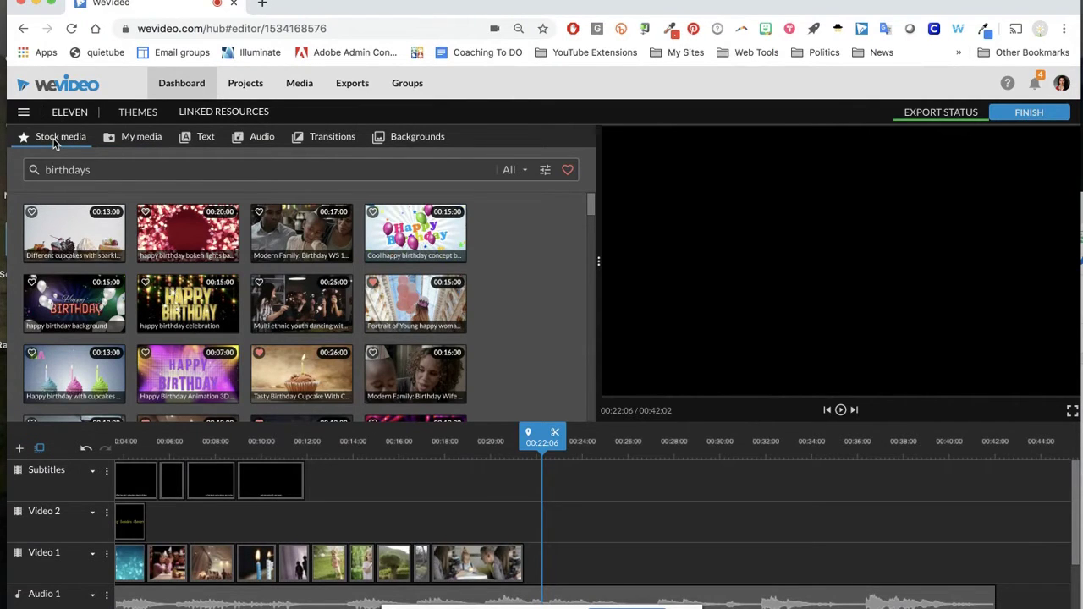
pyautogui.scroll(-10, 229, 331)
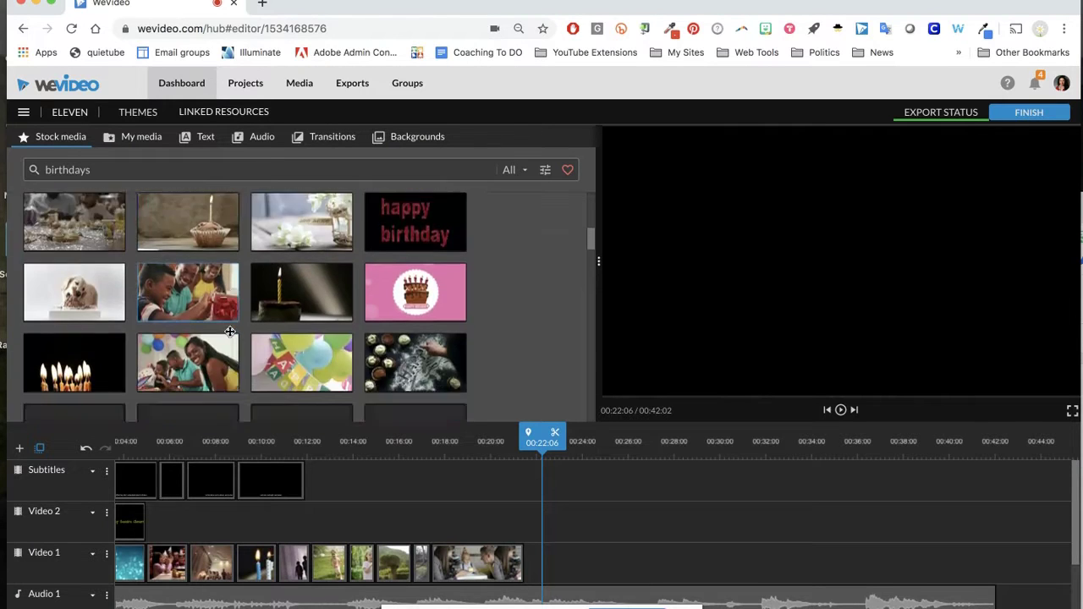
pyautogui.scroll(-10, 230, 331)
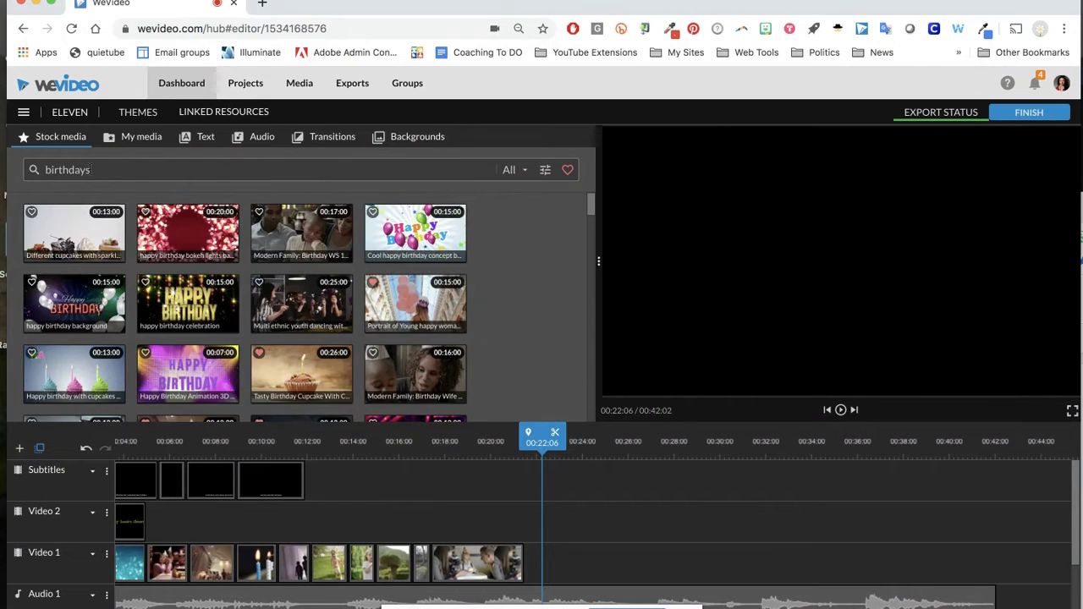
pyautogui.click(91, 170)
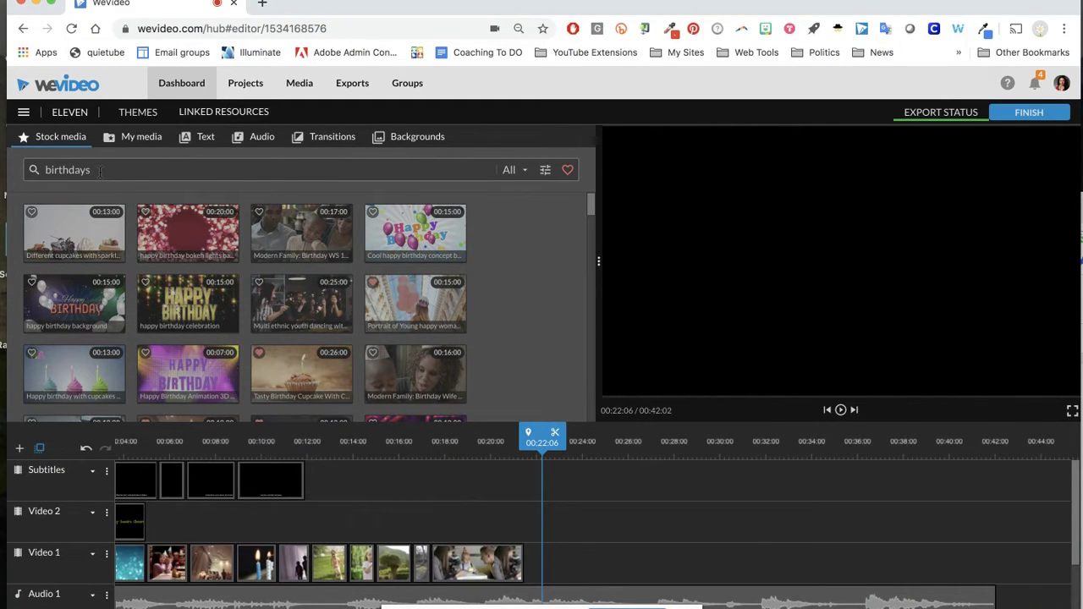
pyautogui.scroll(-3, 278, 323)
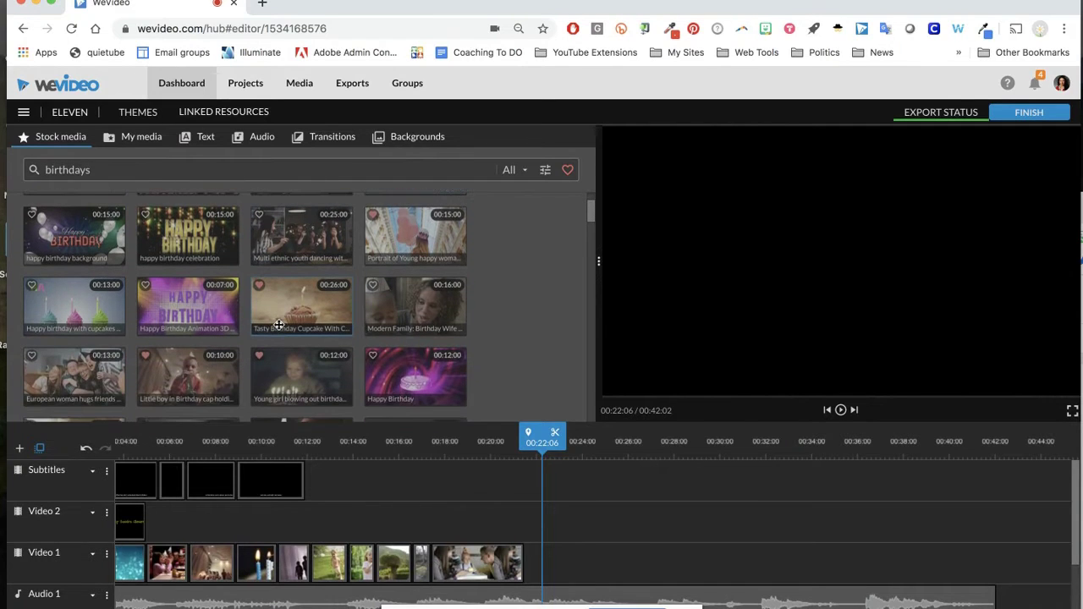
pyautogui.scroll(3, 278, 324)
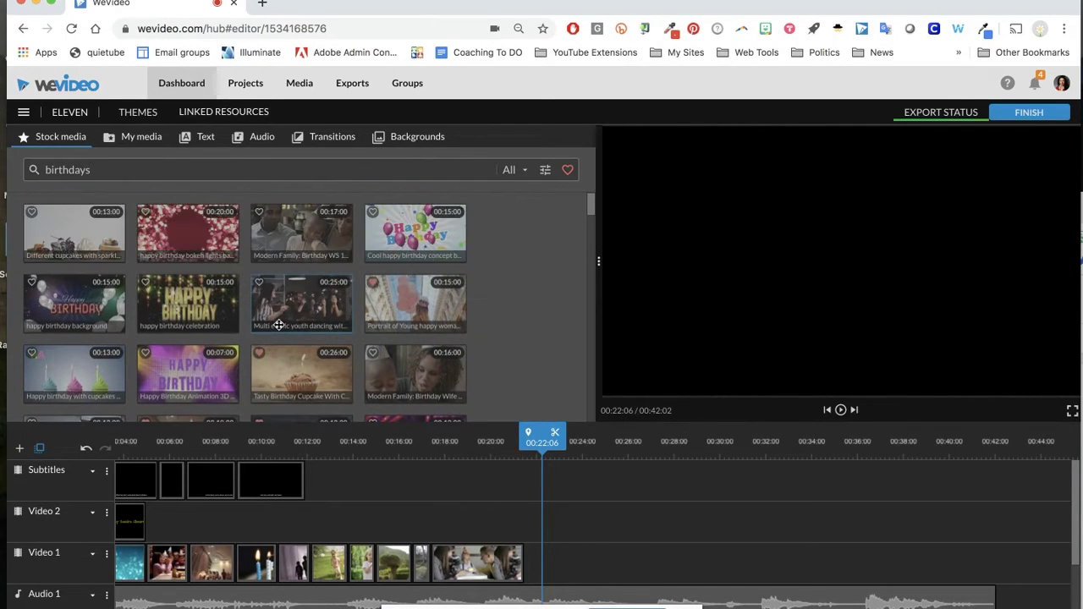
pyautogui.scroll(-5, 278, 324)
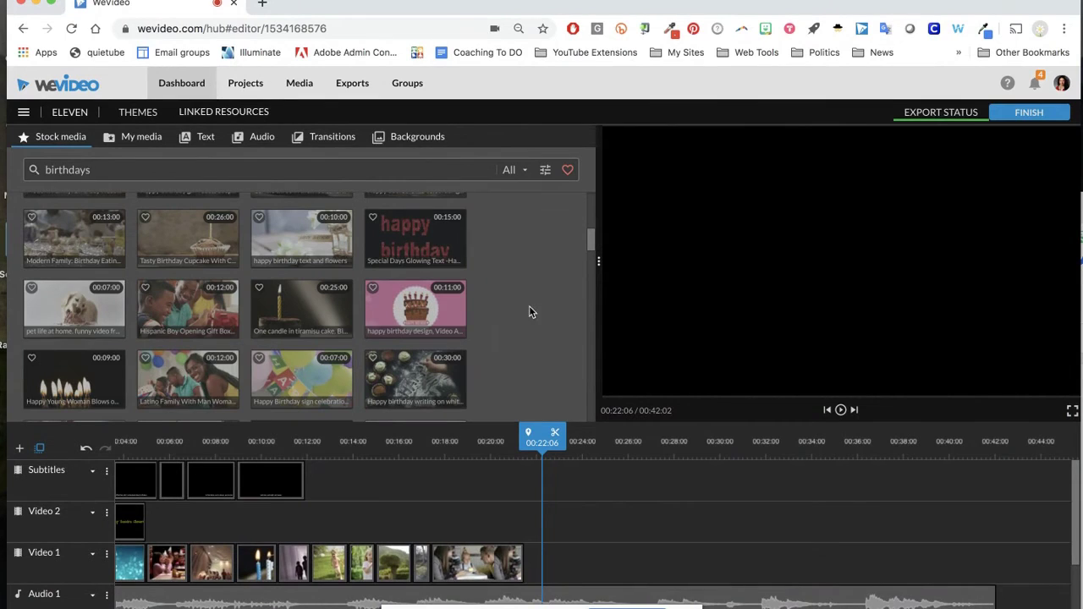
# Filter stock media to Favorites and scroll through the saved birthday, family and nature clips
pyautogui.click(568, 172)
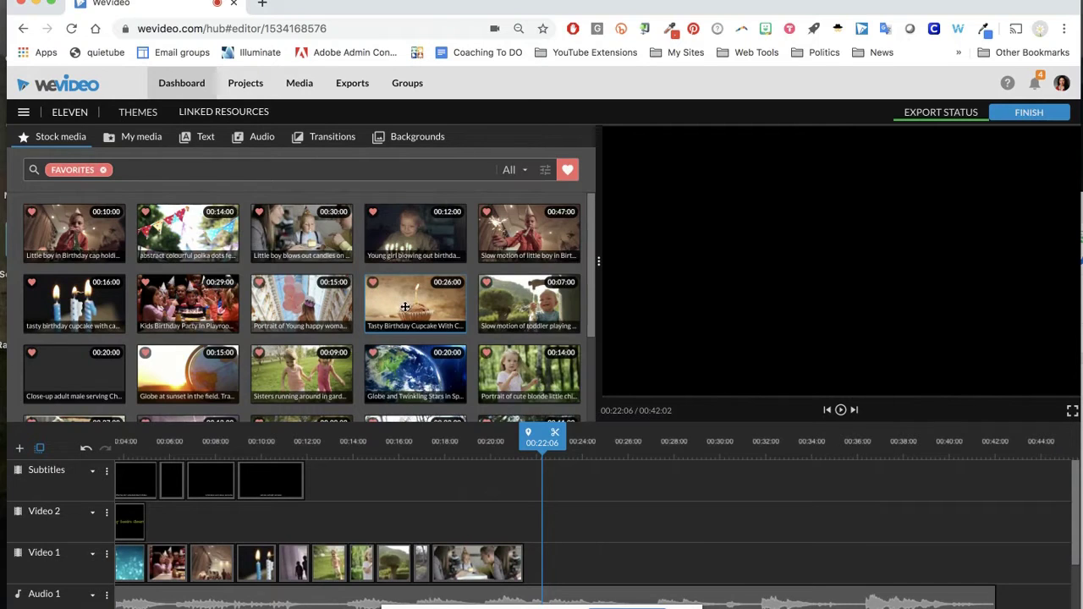
pyautogui.scroll(-5, 405, 307)
pyautogui.scroll(5, 405, 307)
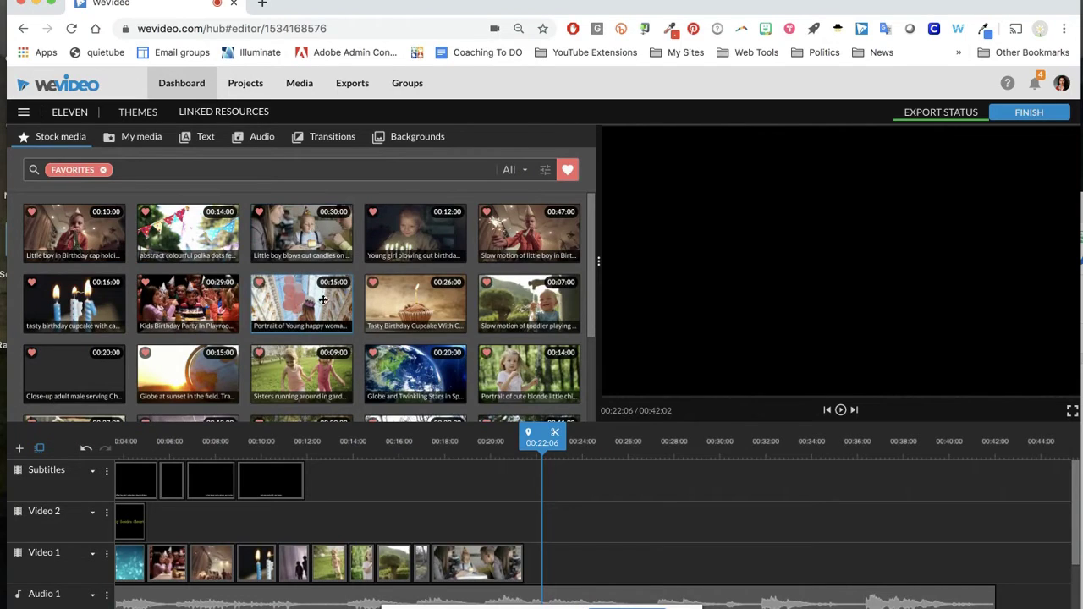
pyautogui.scroll(-1, 323, 300)
pyautogui.scroll(-3, 324, 299)
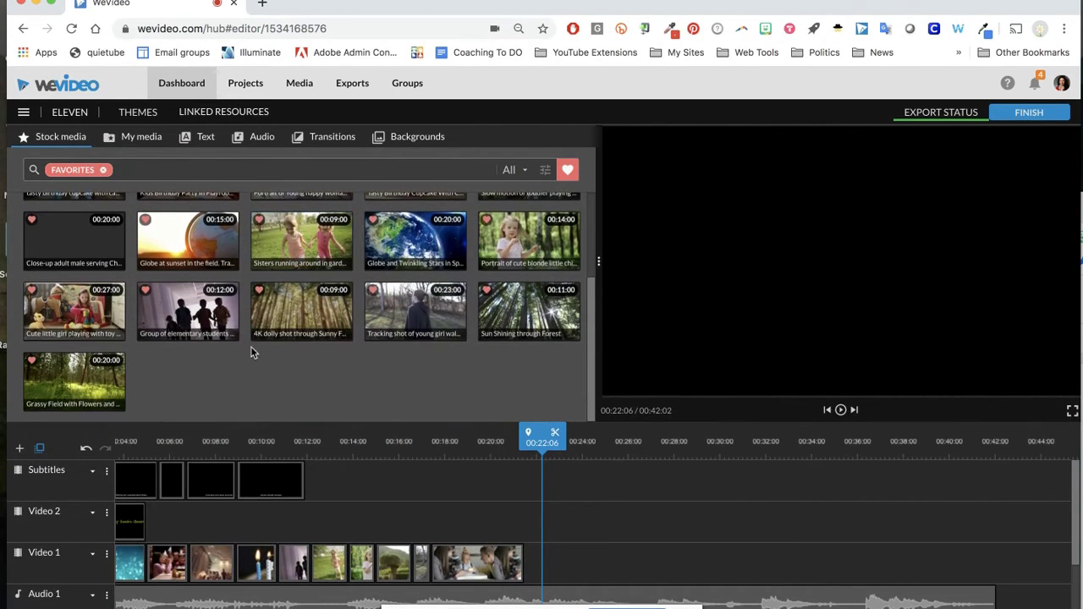
pyautogui.scroll(4, 254, 339)
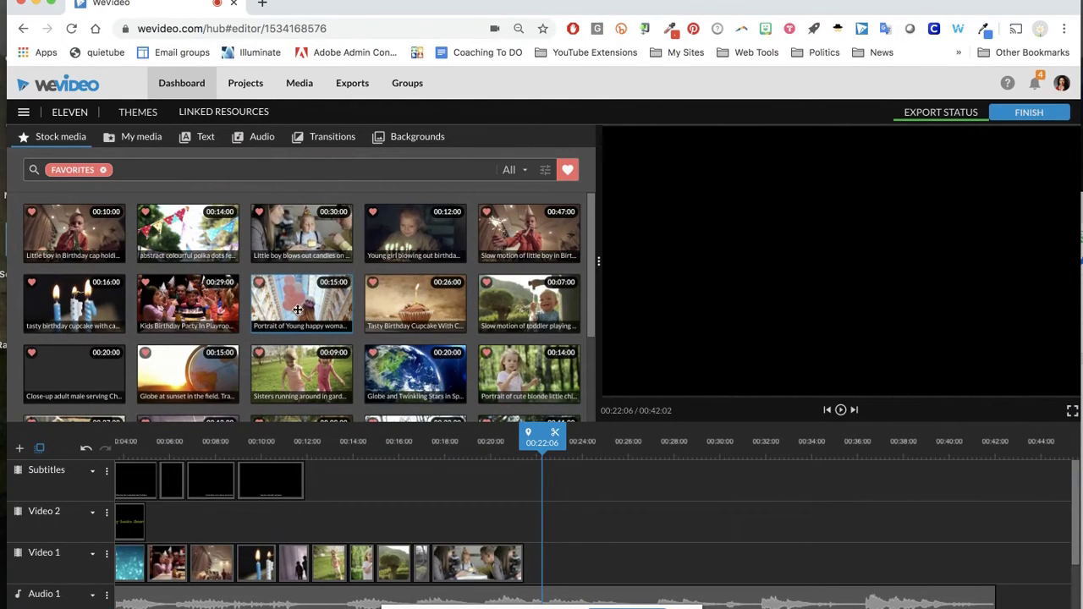
pyautogui.moveTo(296, 229); pyautogui.dragTo(546, 564)
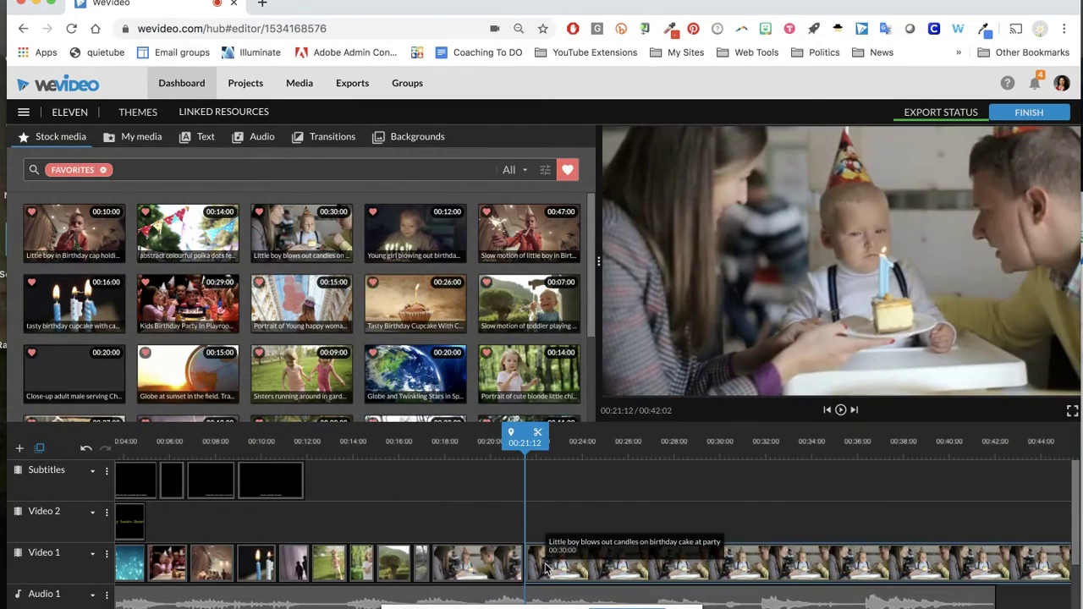
pyautogui.click(480, 572)
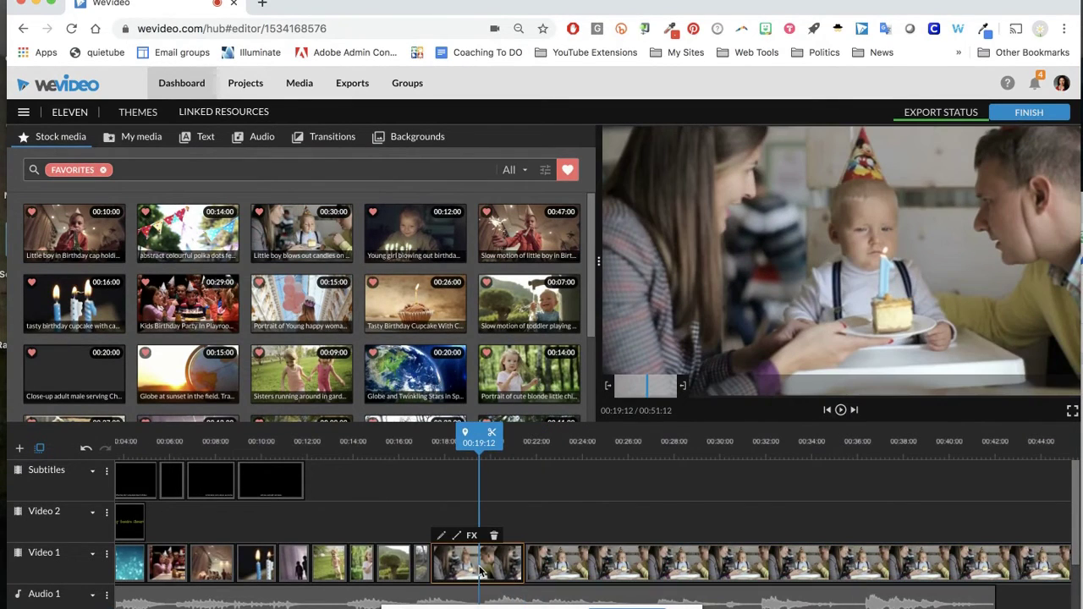
pyautogui.click(575, 570)
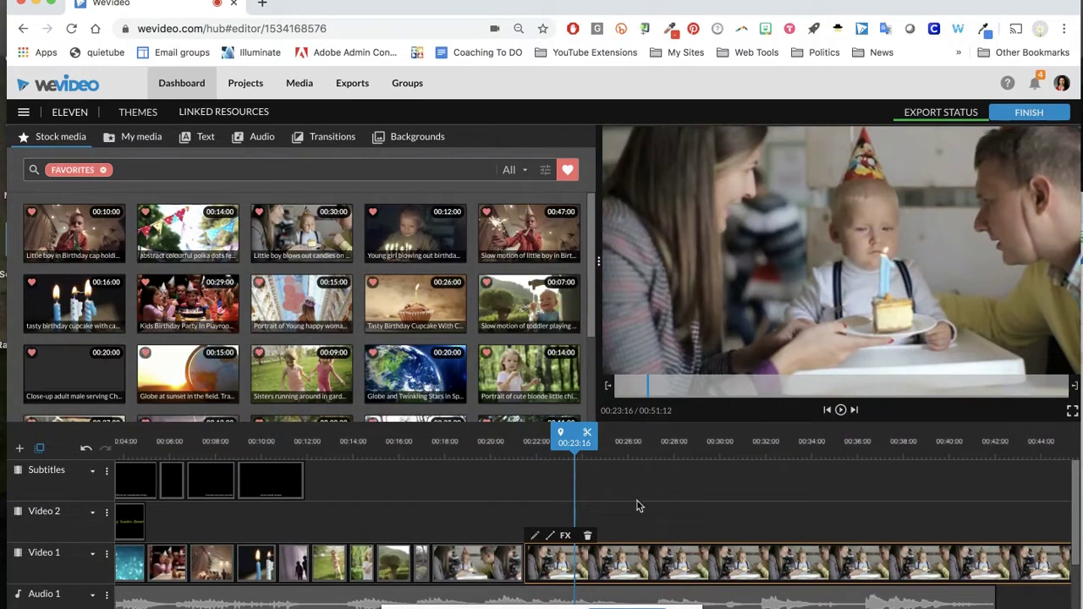
pyautogui.moveTo(575, 457); pyautogui.dragTo(851, 527)
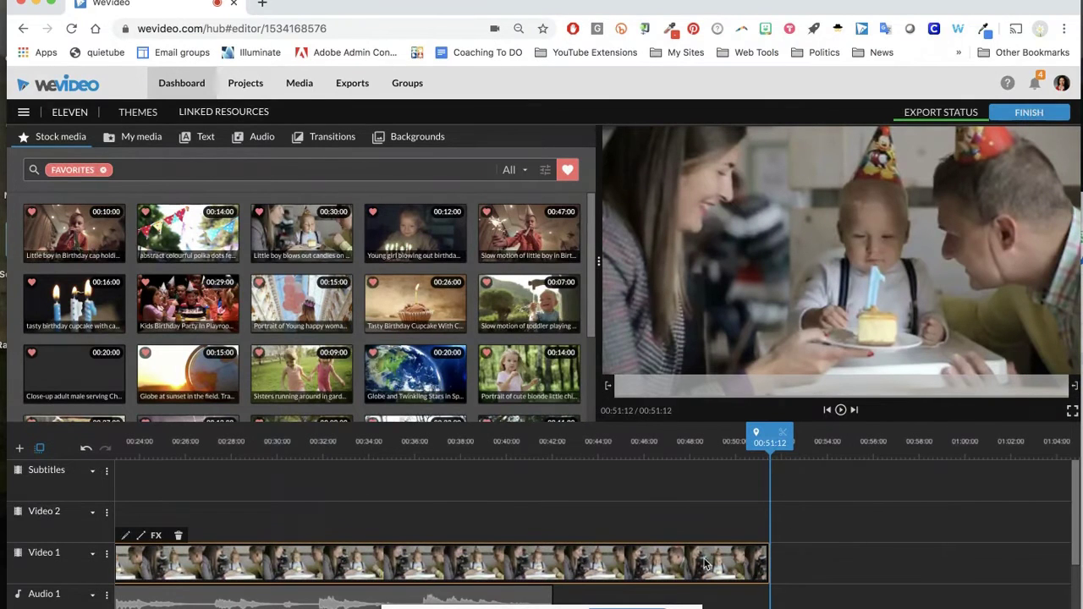
pyautogui.click(701, 520)
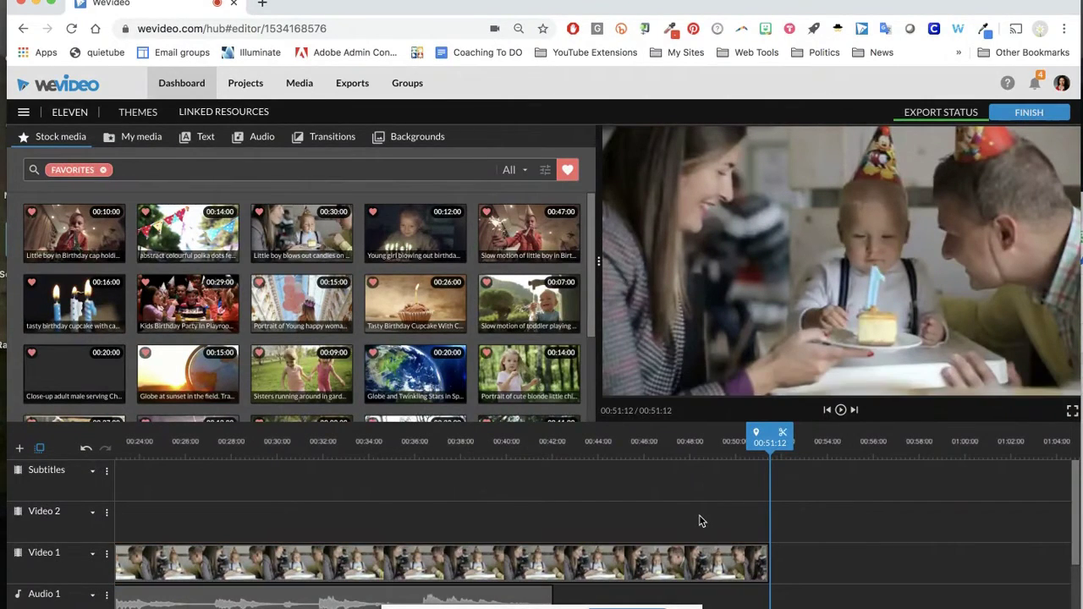
pyautogui.click(676, 565)
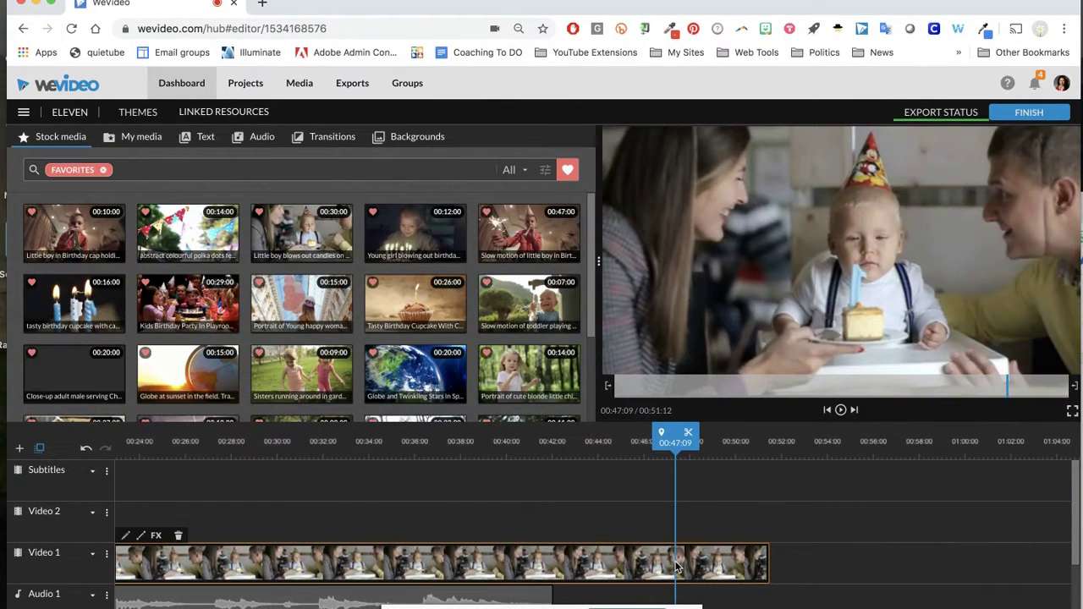
pyautogui.click(767, 565)
pyautogui.moveTo(760, 563); pyautogui.dragTo(144, 567)
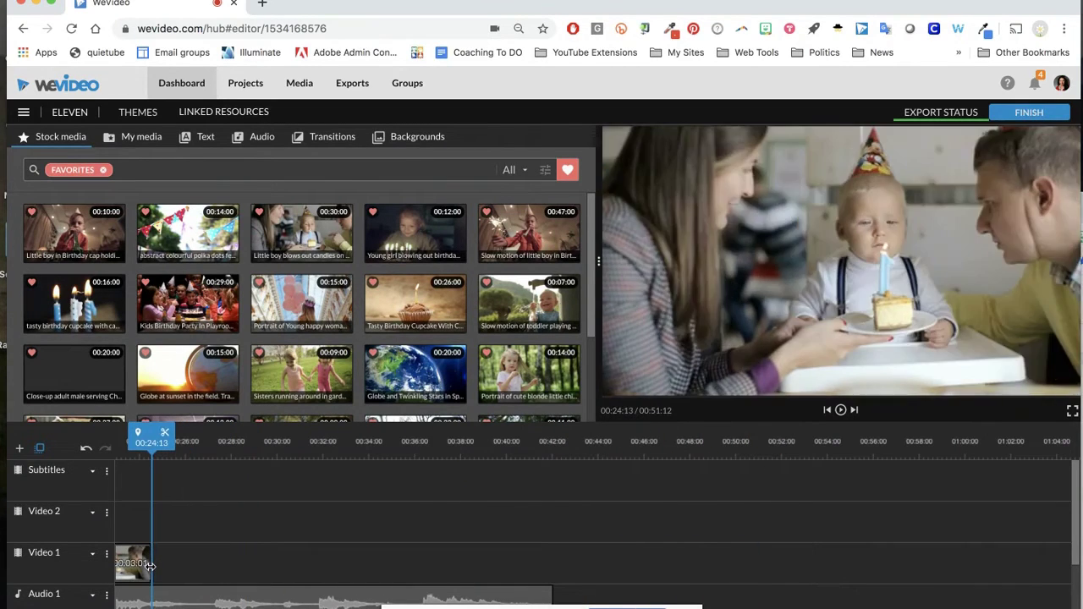
pyautogui.hscroll(-8, 213, 562)
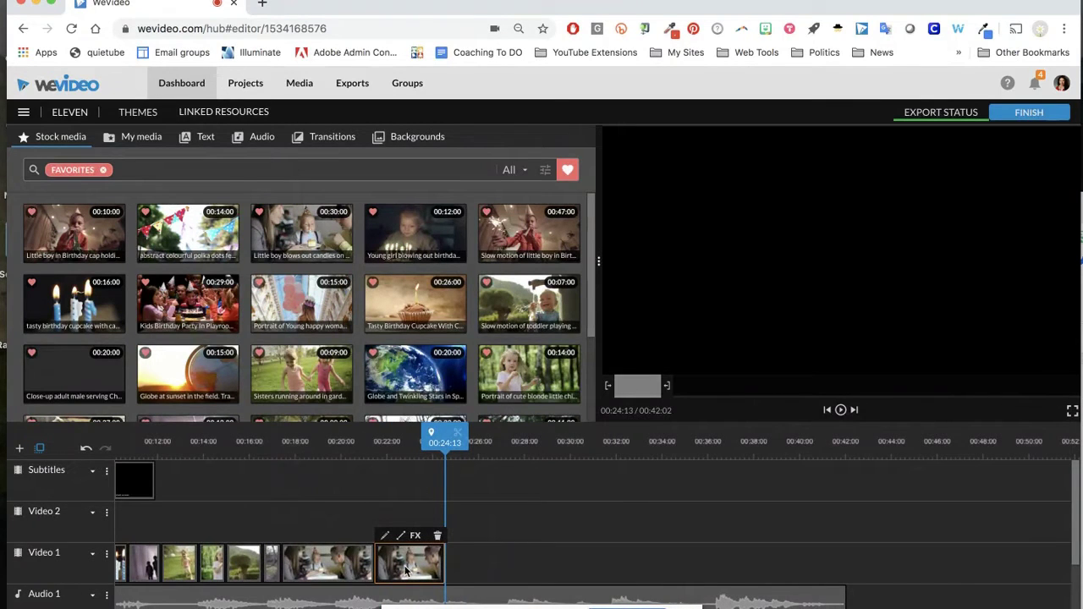
pyautogui.press('Delete')
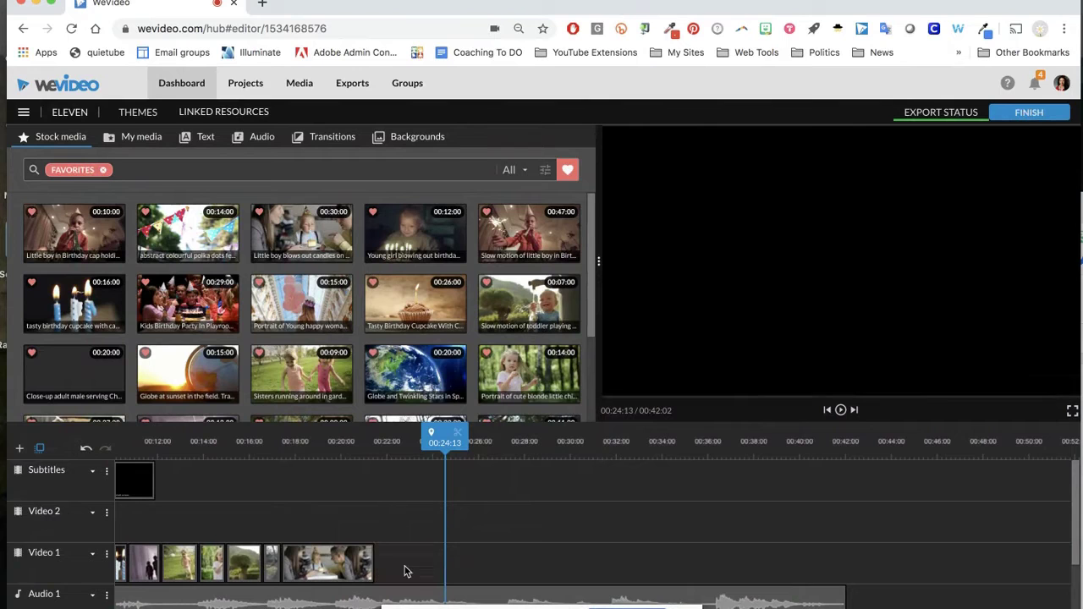
pyautogui.click(315, 569)
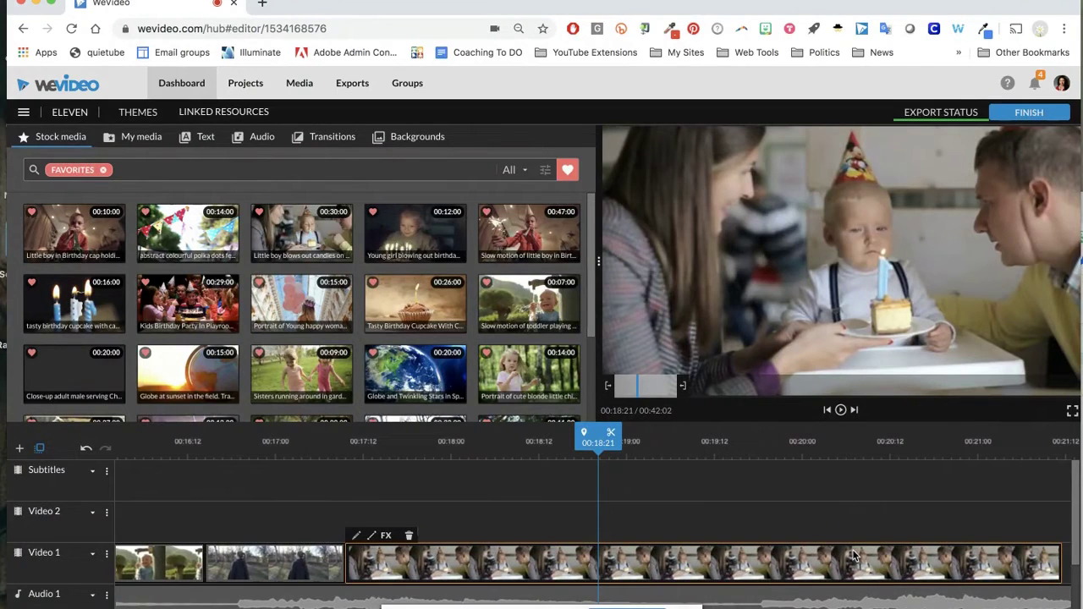
pyautogui.hscroll(-5, 856, 557)
pyautogui.hscroll(-20, 855, 556)
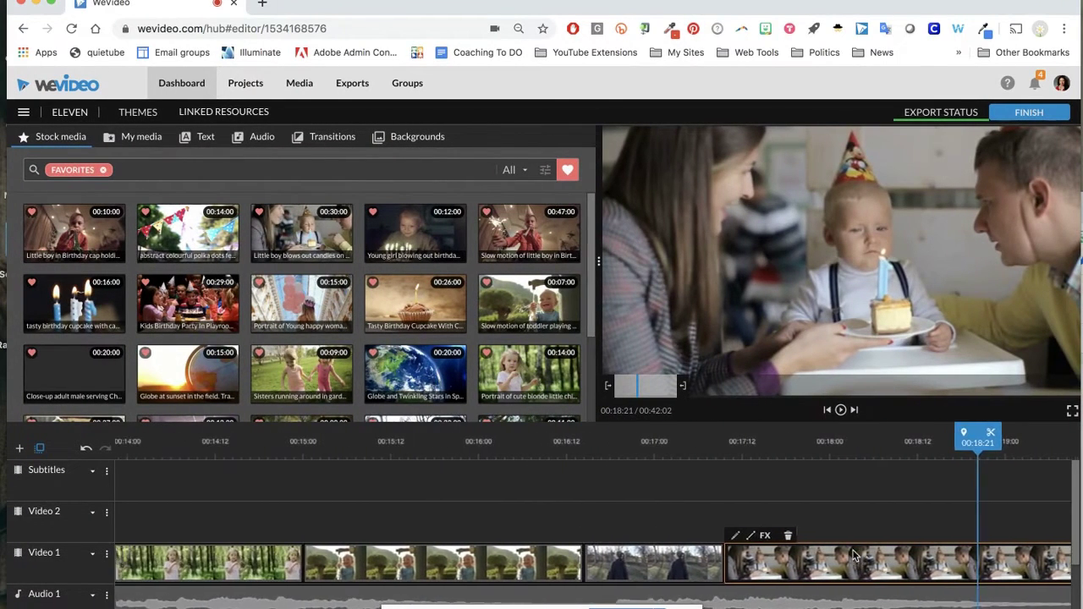
pyautogui.hscroll(-20, 855, 556)
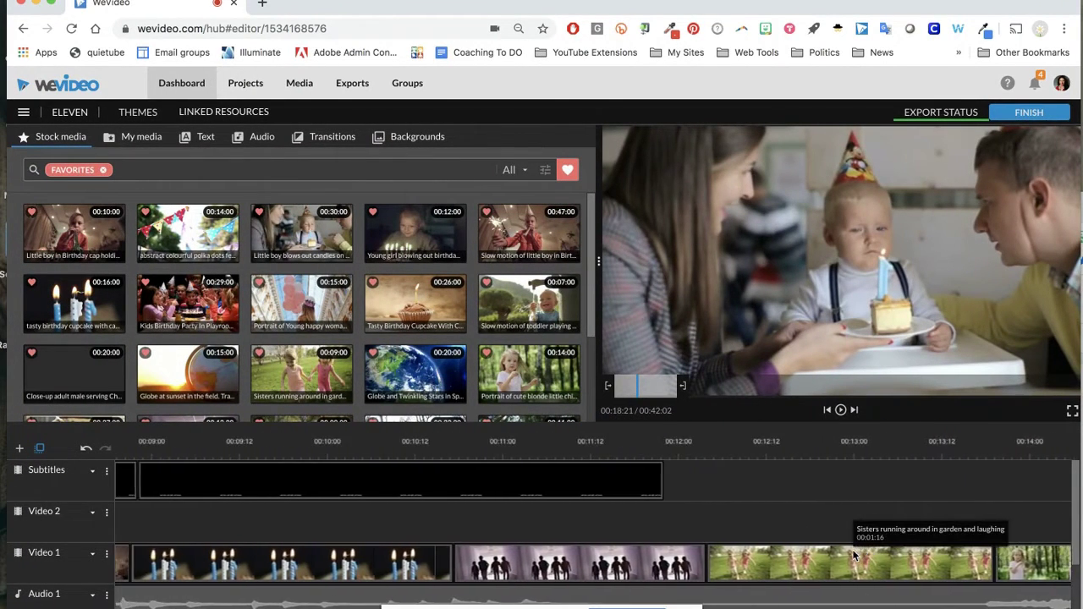
pyautogui.hscroll(-20, 855, 556)
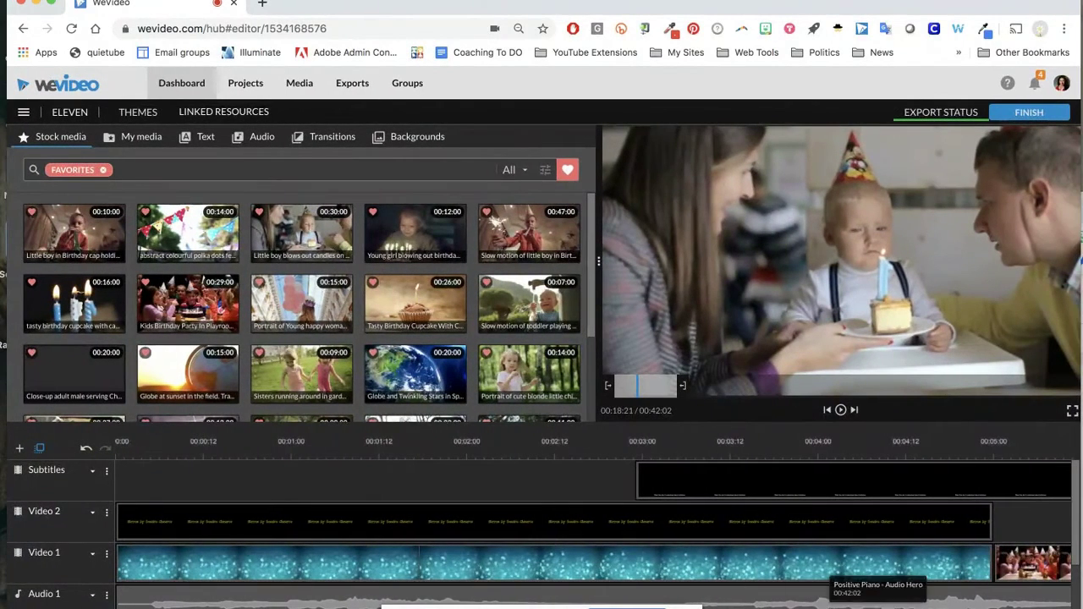
pyautogui.scroll(-5, 592, 524)
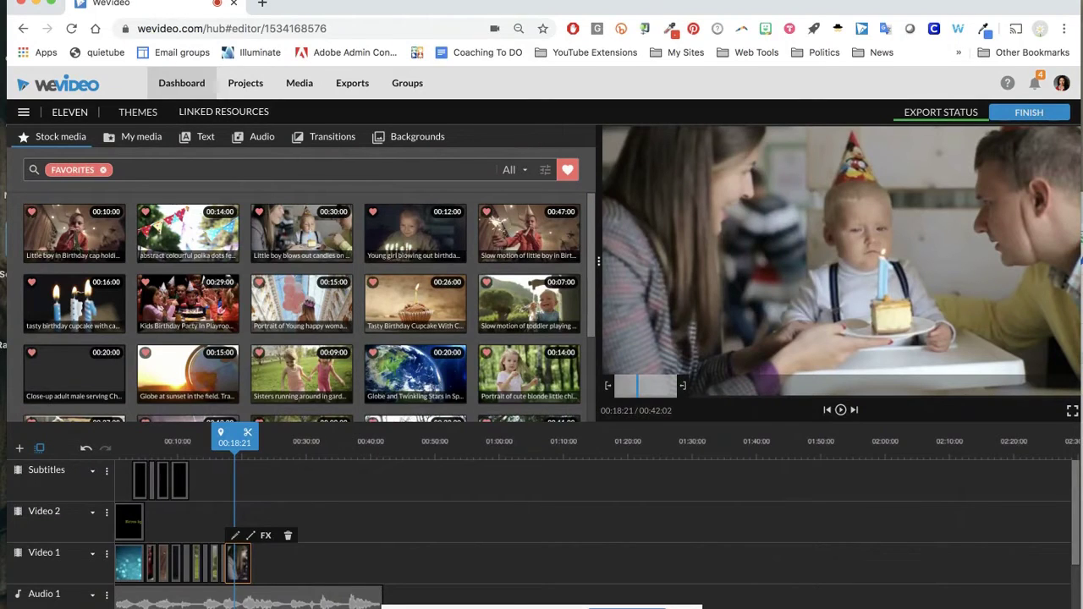
pyautogui.scroll(5, 593, 508)
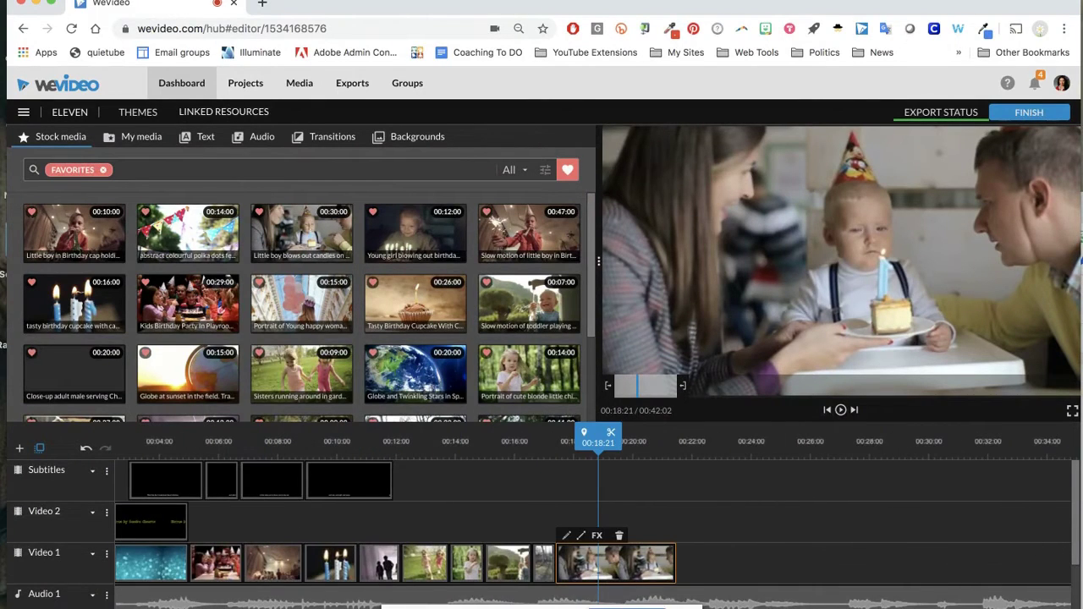
pyautogui.scroll(1, 593, 508)
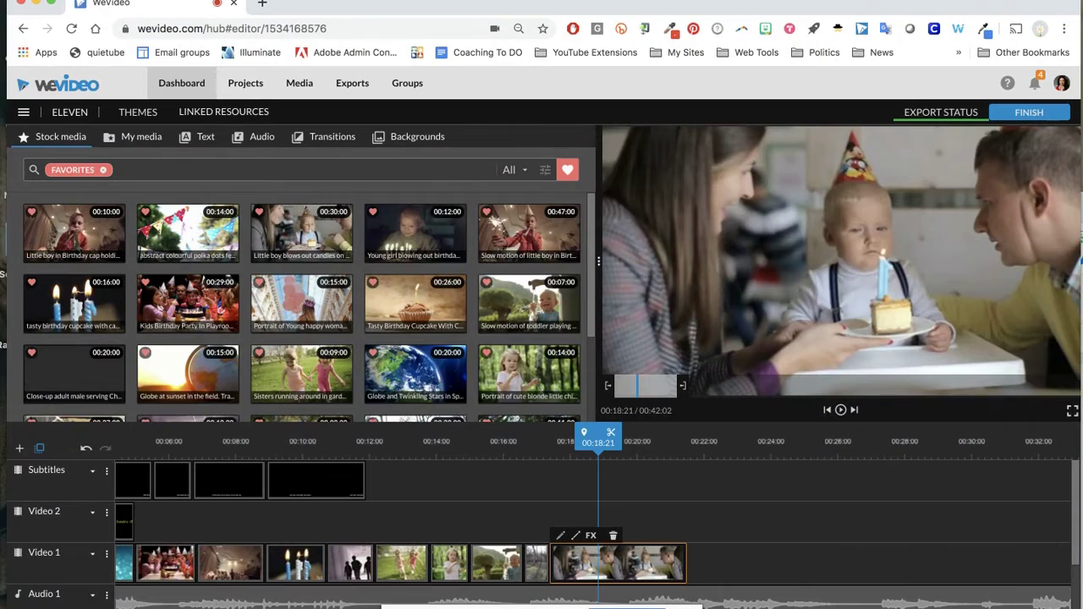
# Animate the candle-blowing clip to end at scale 1.76, framed on the boy at -805, -396
pyautogui.doubleClick(619, 574)
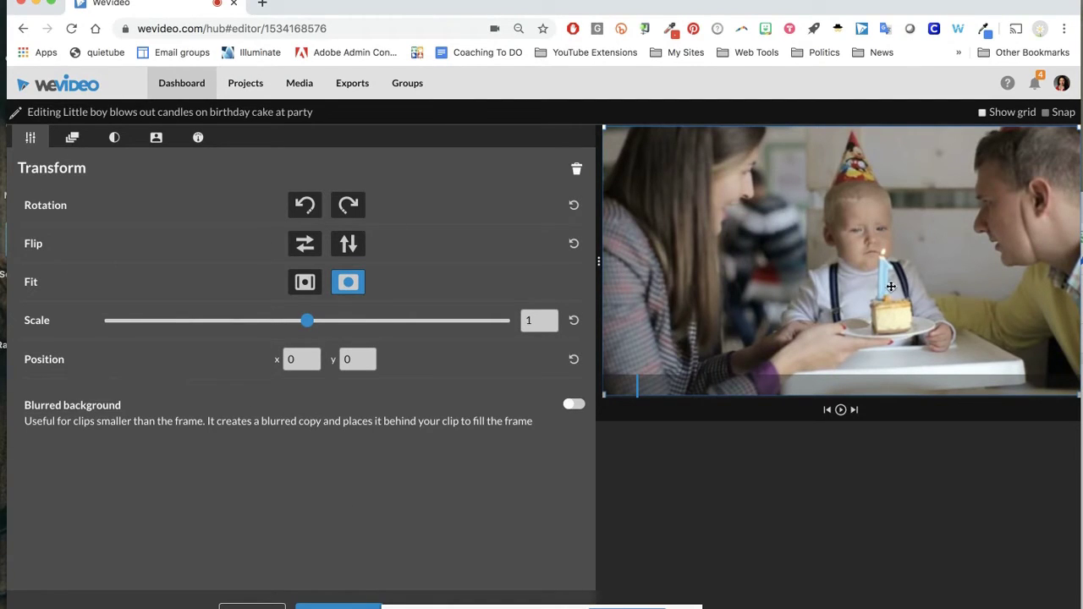
pyautogui.click(73, 139)
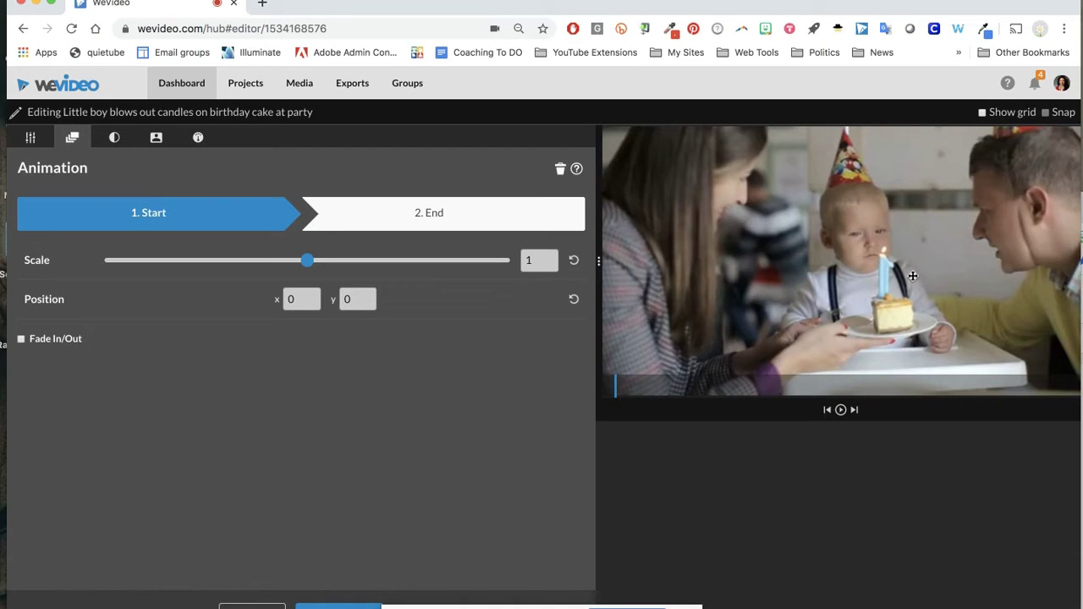
pyautogui.moveTo(913, 275); pyautogui.dragTo(914, 276)
pyautogui.click(368, 227)
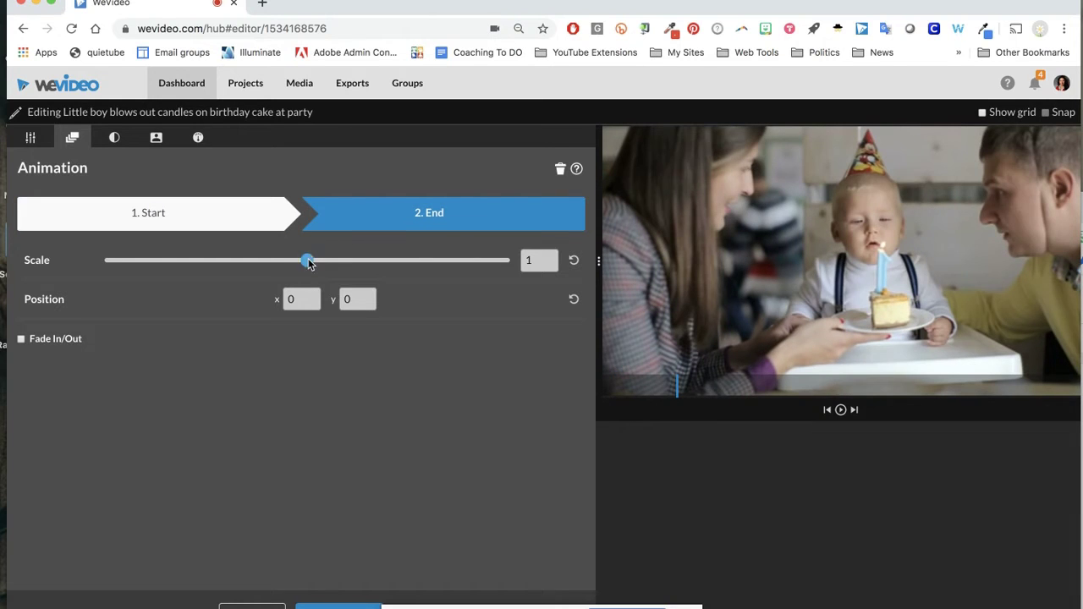
pyautogui.moveTo(307, 263); pyautogui.dragTo(346, 269)
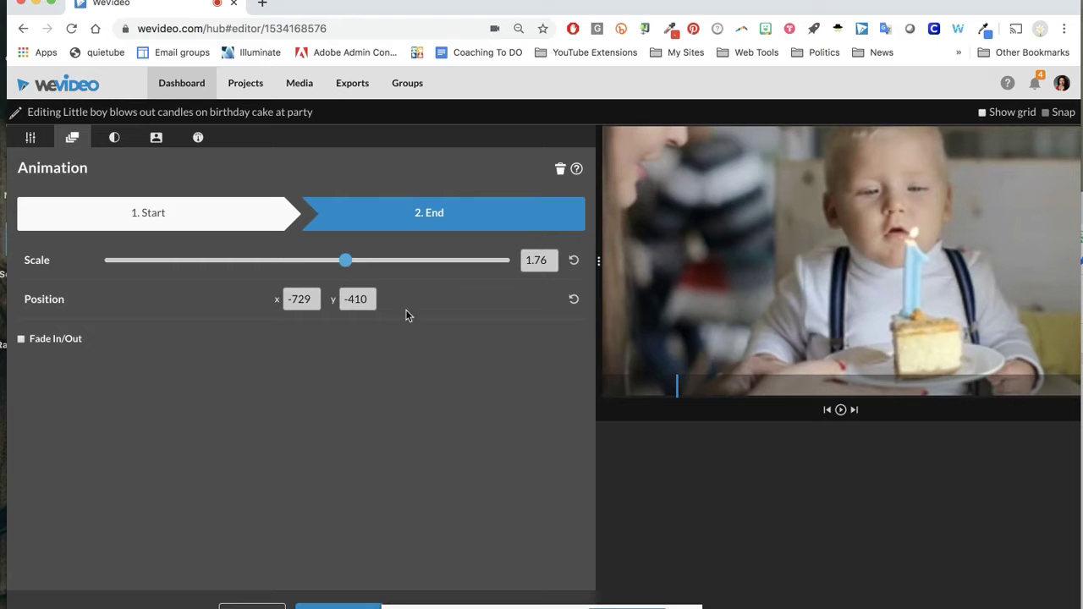
pyautogui.click(842, 411)
pyautogui.moveTo(875, 268)
pyautogui.mouseDown()
pyautogui.moveTo(851, 282)
pyautogui.moveTo(885, 285)
pyautogui.moveTo(855, 274)
pyautogui.mouseUp()
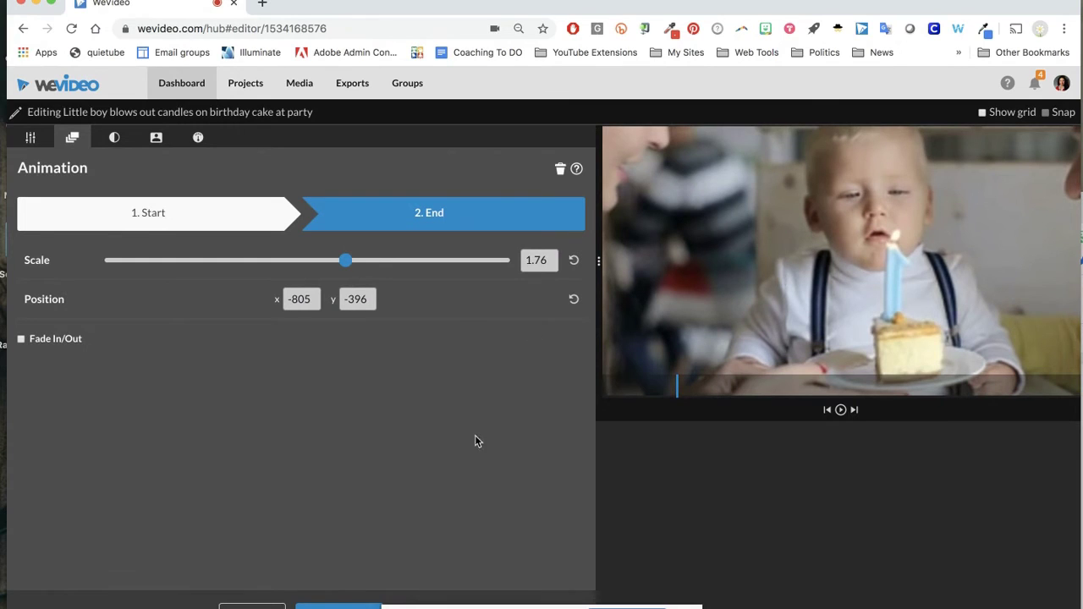
pyautogui.click(339, 606)
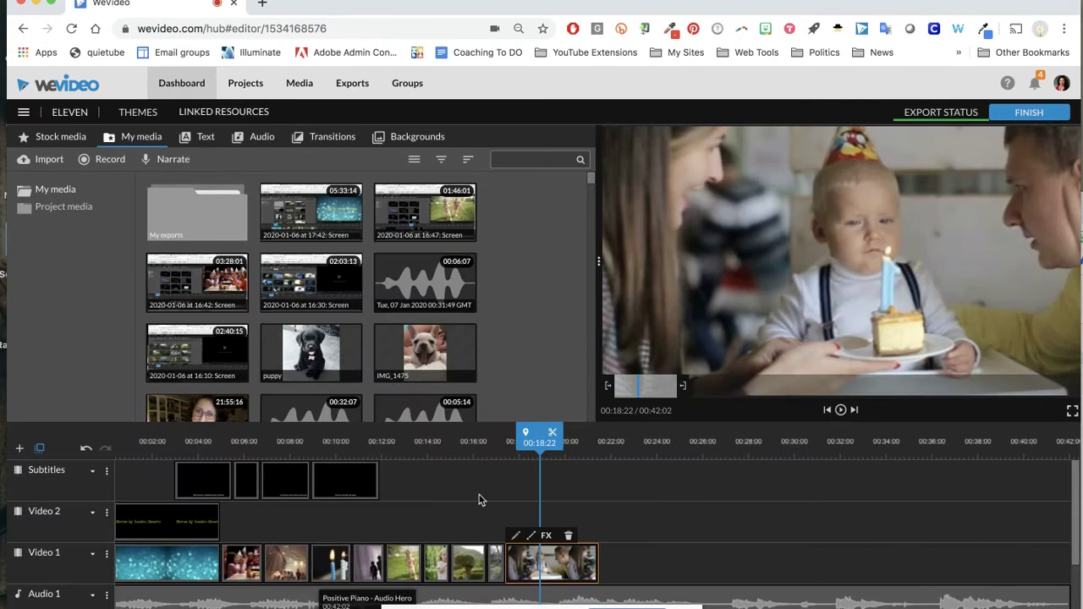
pyautogui.moveTo(540, 433); pyautogui.dragTo(500, 434)
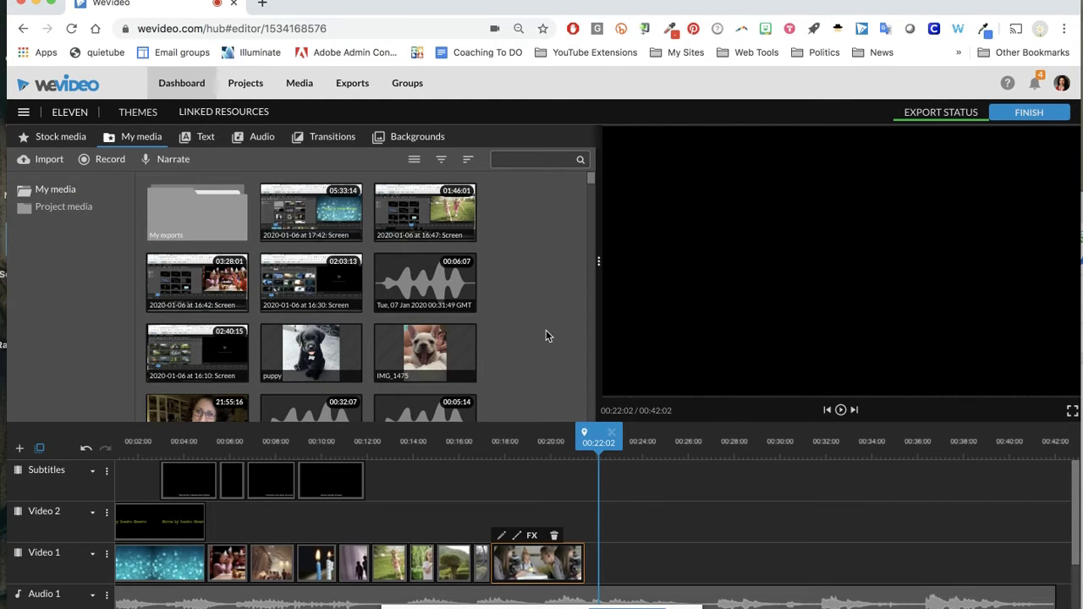
pyautogui.scroll(-3, 546, 336)
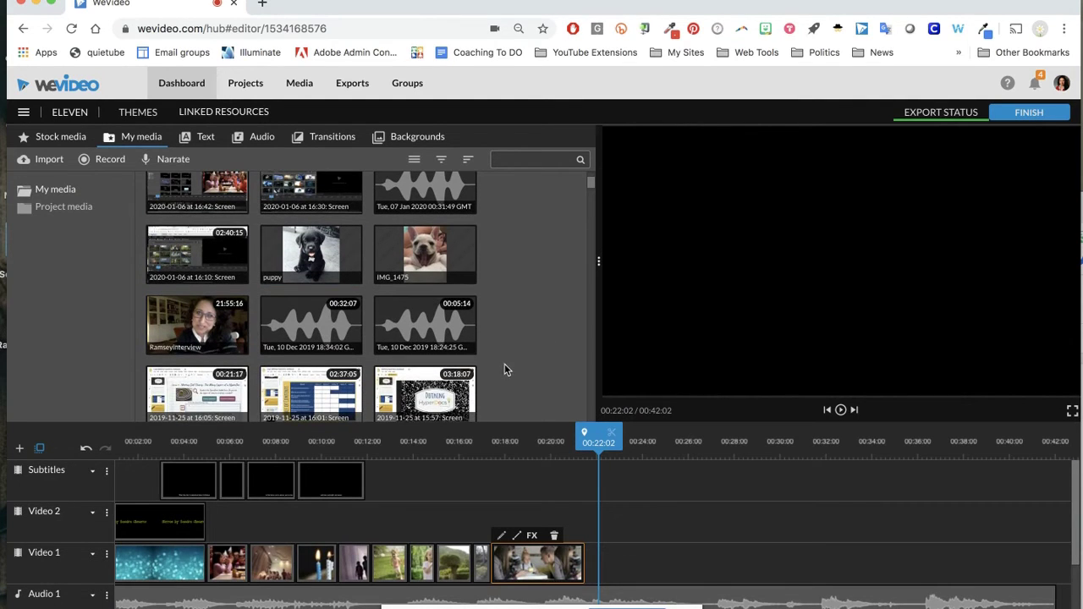
pyautogui.scroll(-10, 512, 370)
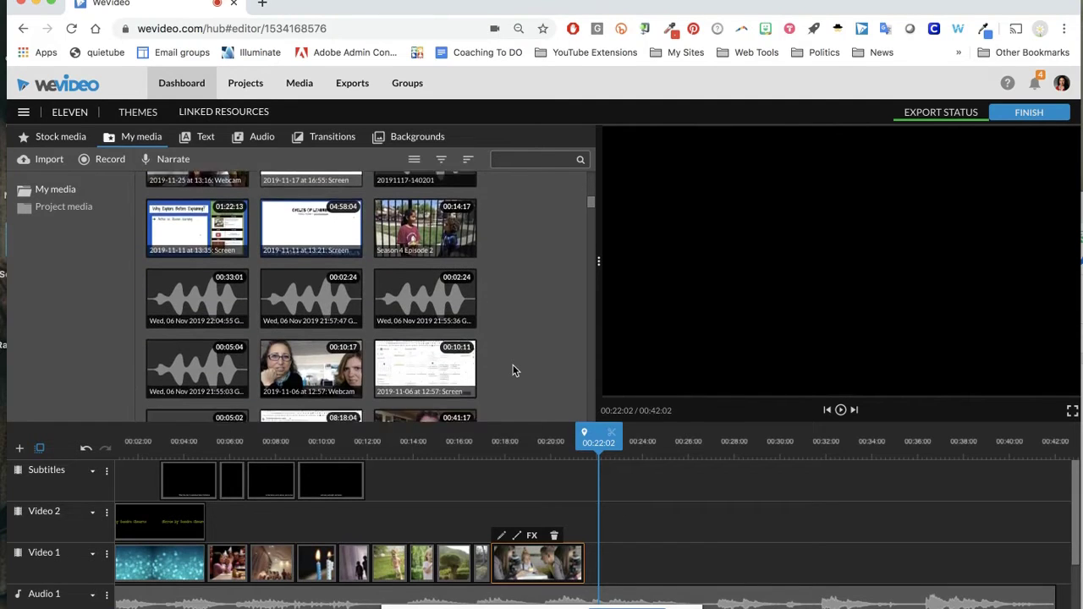
pyautogui.scroll(-1, 513, 369)
pyautogui.scroll(1, 513, 370)
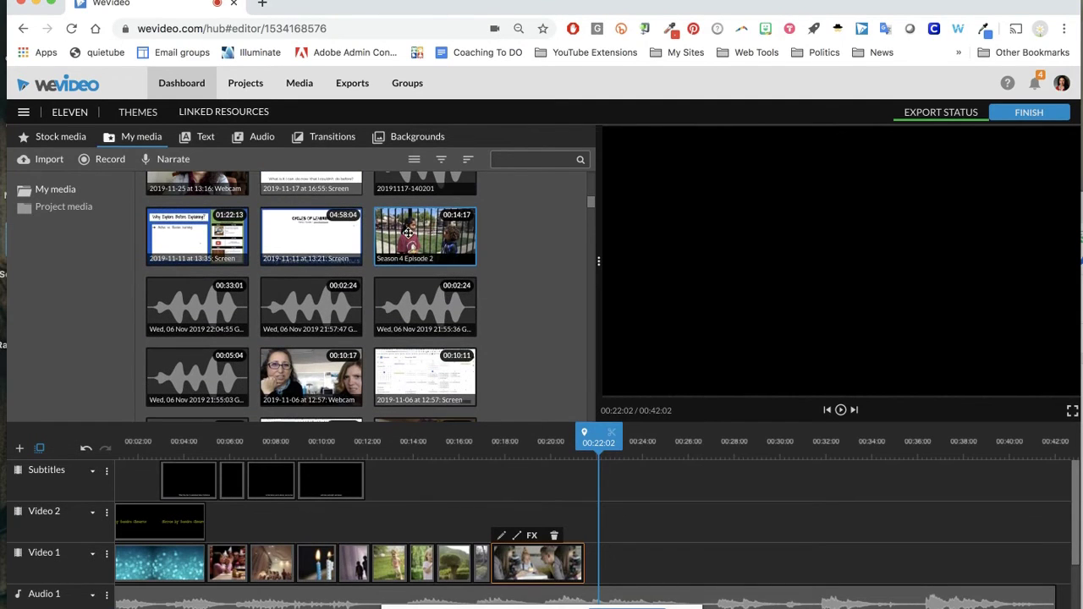
pyautogui.moveTo(408, 232); pyautogui.dragTo(530, 431)
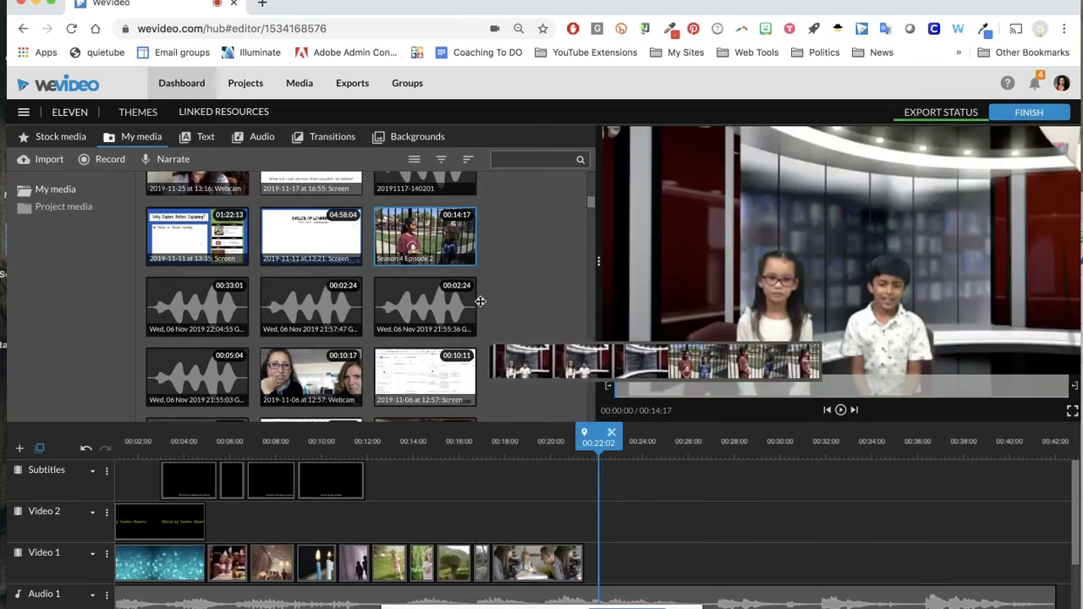
pyautogui.scroll(-3, 508, 305)
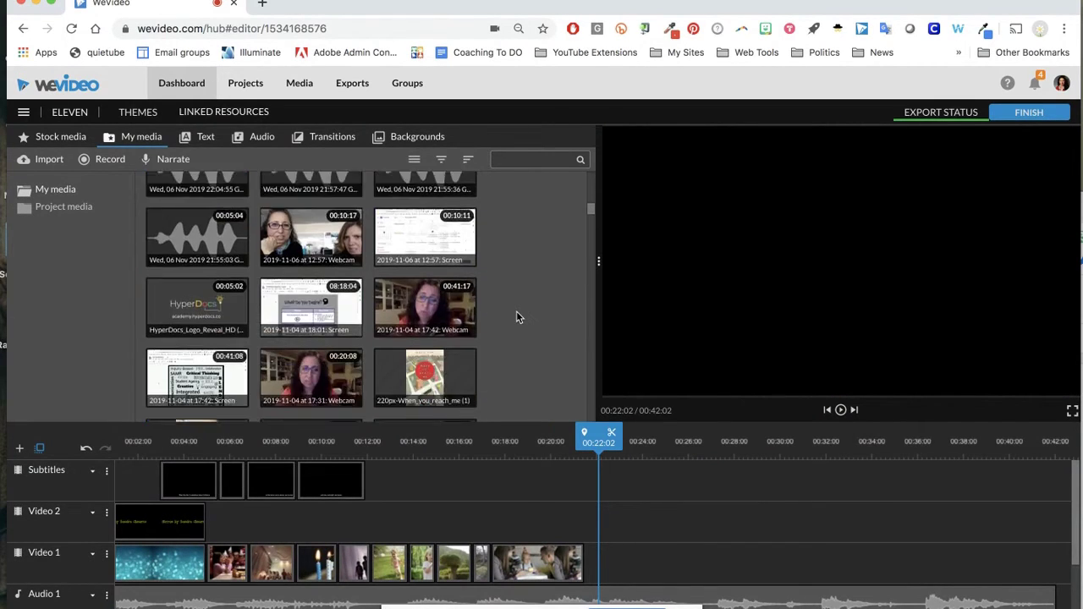
pyautogui.scroll(-10, 518, 315)
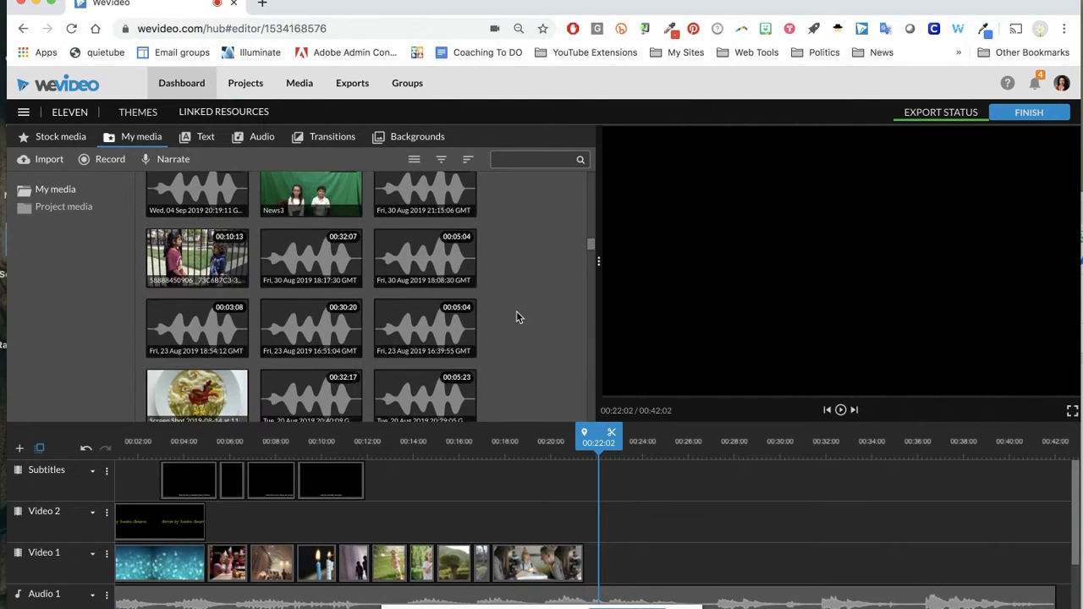
# Add the kids' playground clip to the end of Video 1 and play it
pyautogui.moveTo(169, 252); pyautogui.dragTo(624, 557)
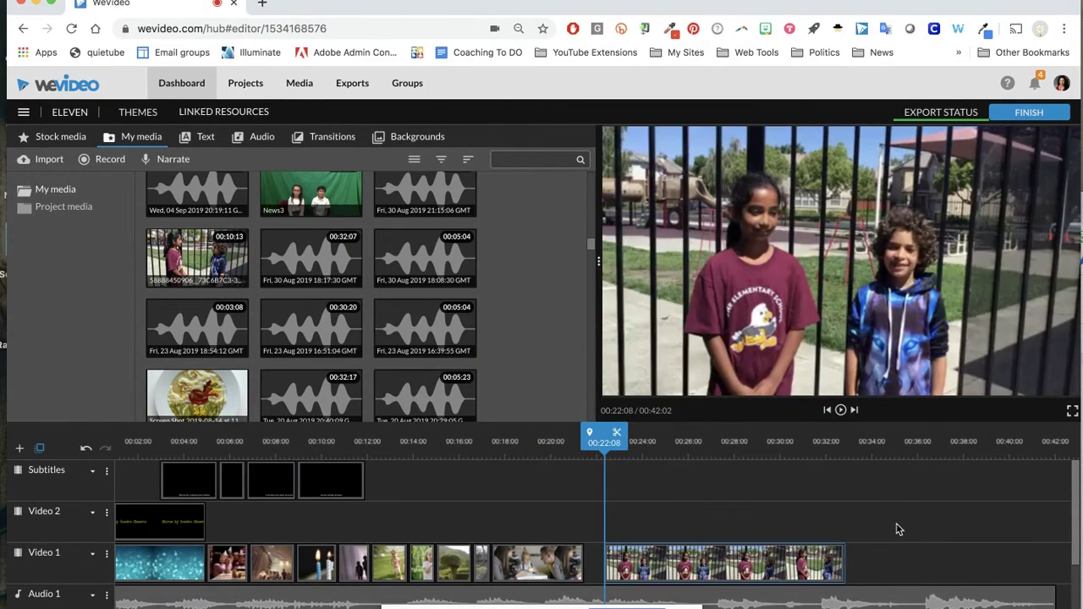
pyautogui.press('space')
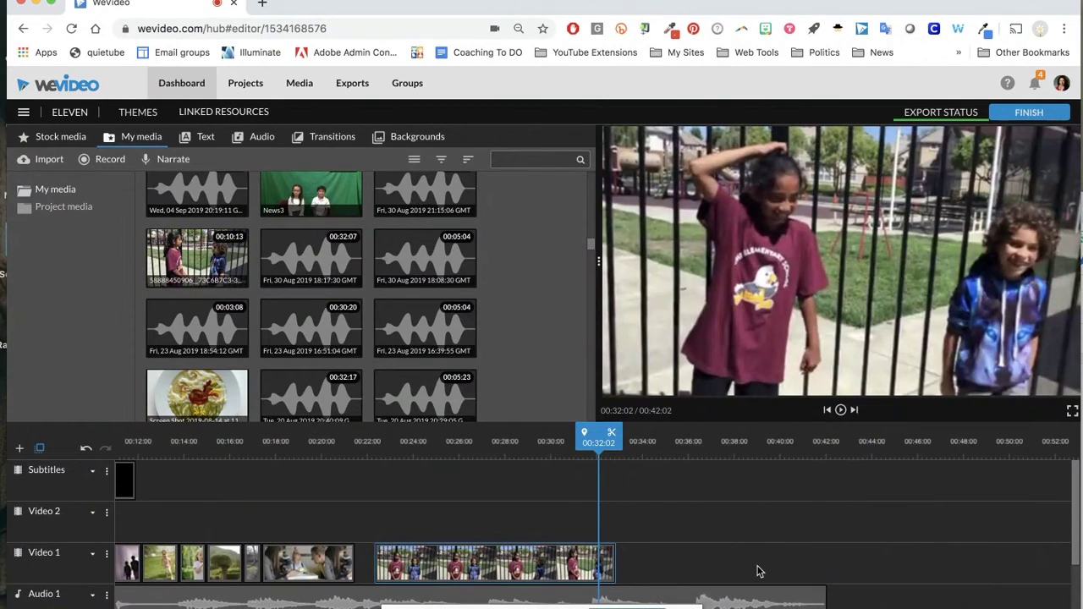
# Trim the student clip's end so it stops around 00:29:20, then play it back
pyautogui.click(513, 566)
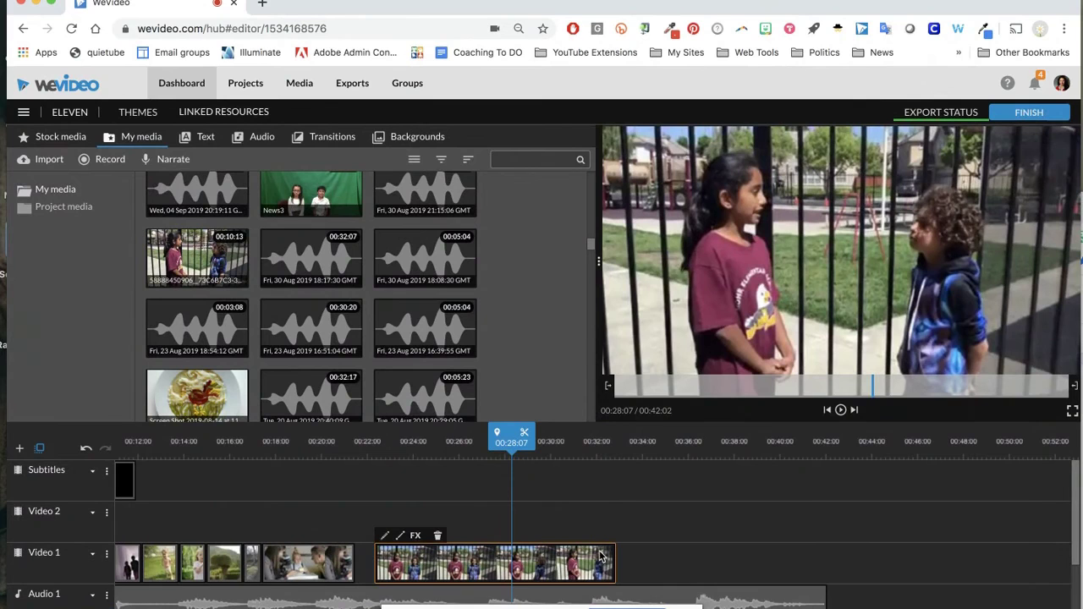
pyautogui.moveTo(512, 434); pyautogui.dragTo(442, 429)
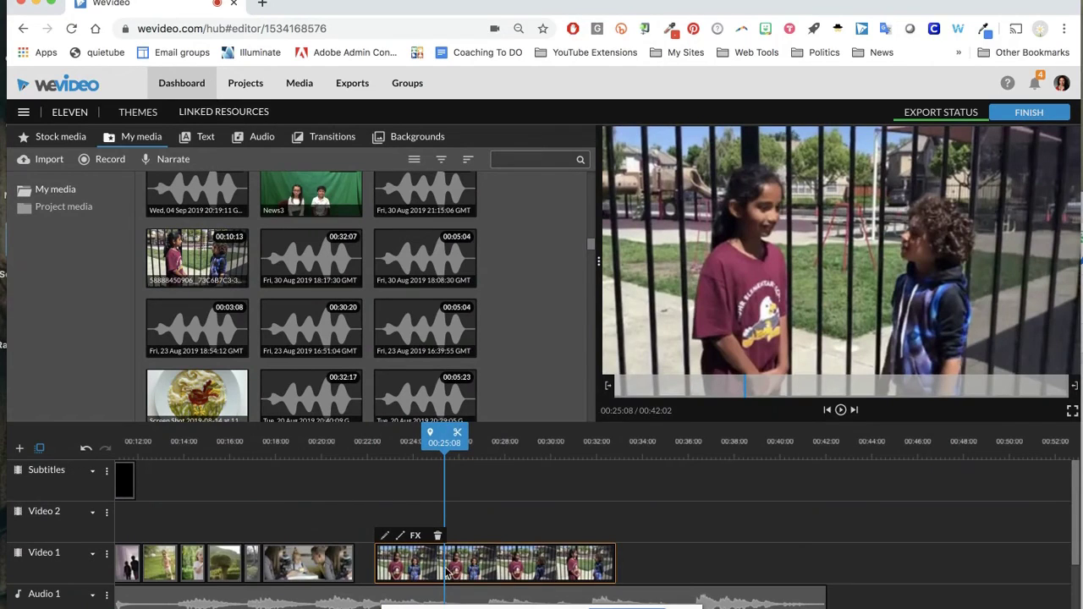
pyautogui.moveTo(613, 564); pyautogui.dragTo(545, 571)
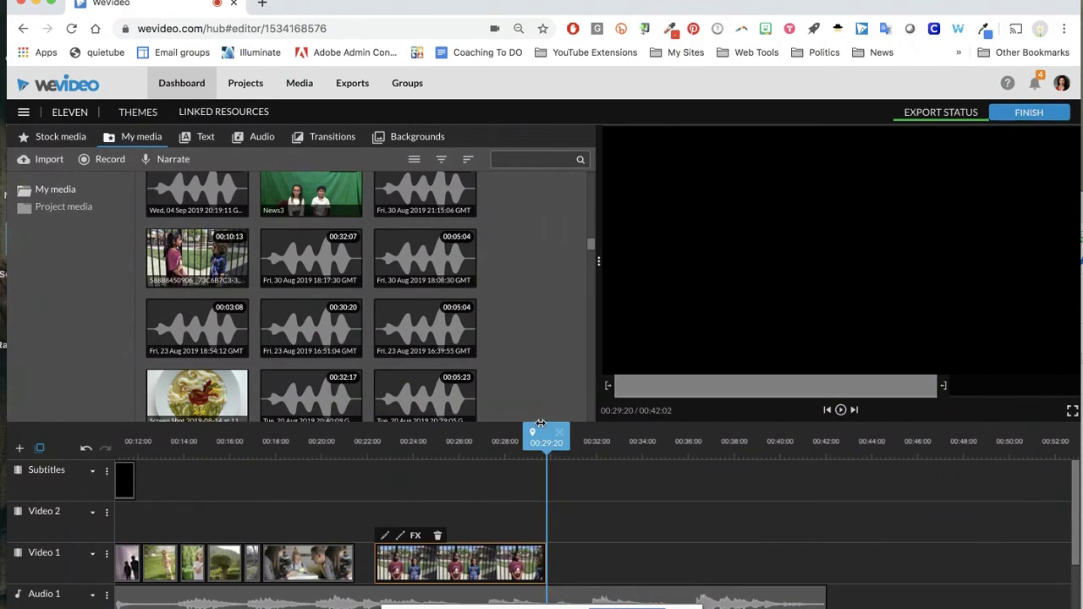
pyautogui.moveTo(535, 433); pyautogui.dragTo(489, 433)
pyautogui.press('space')
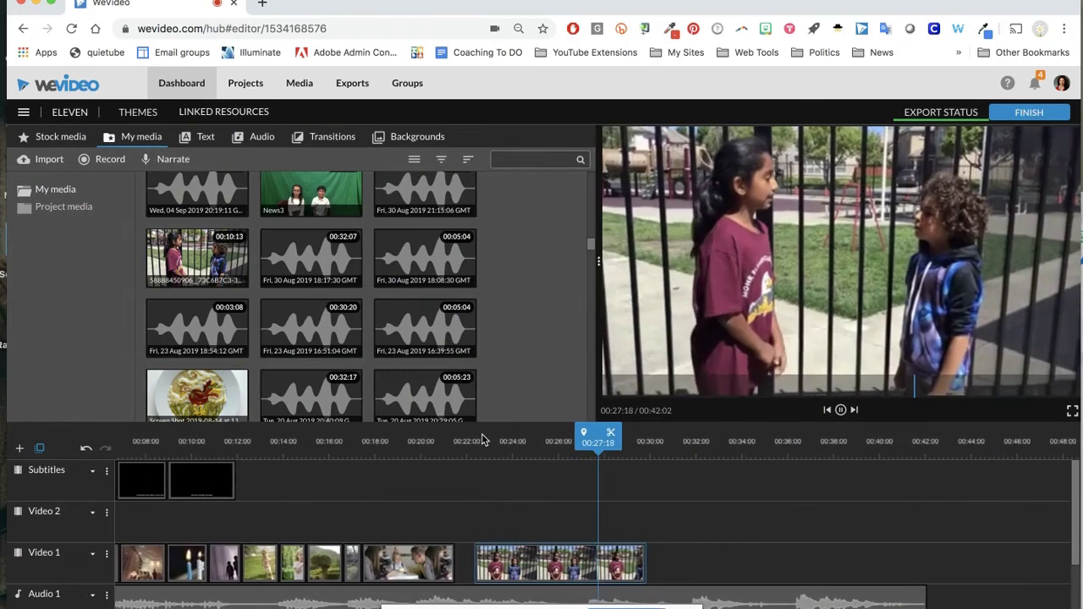
# Add a second copy of the playground clip to Video 1, then delete it
pyautogui.click(201, 264)
pyautogui.moveTo(201, 264); pyautogui.dragTo(638, 573)
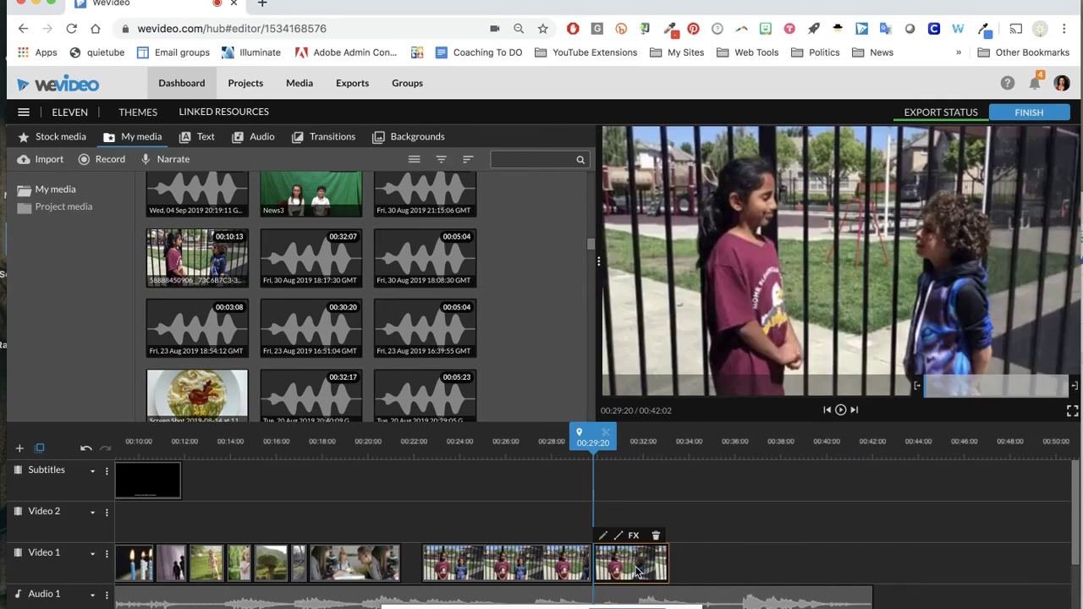
pyautogui.press('Delete')
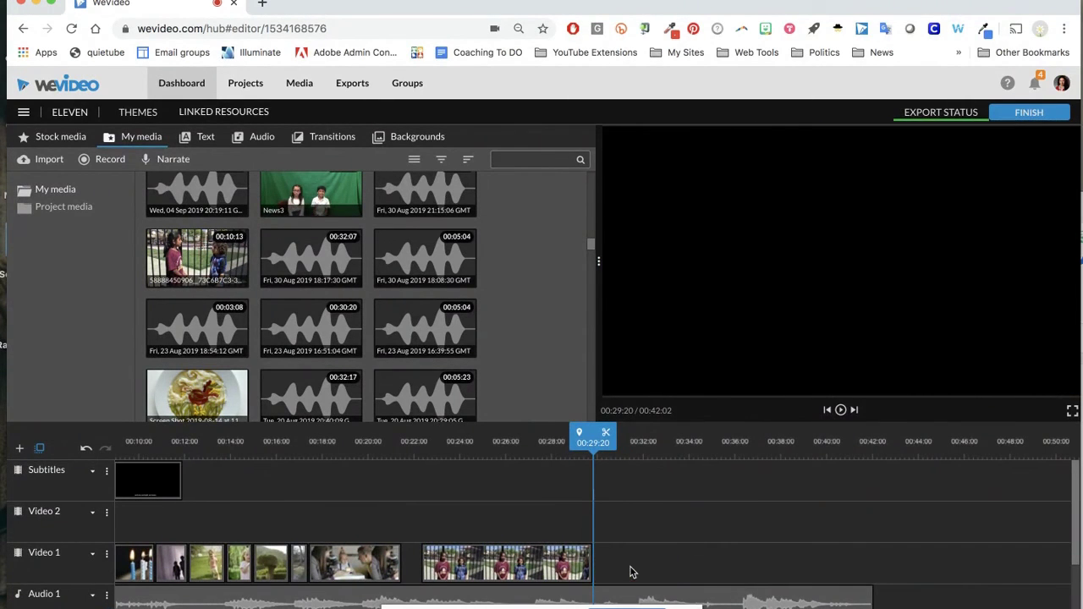
# Split the student clip at 00:25:00 and pull the second piece to the right
pyautogui.moveTo(592, 437); pyautogui.dragTo(482, 459)
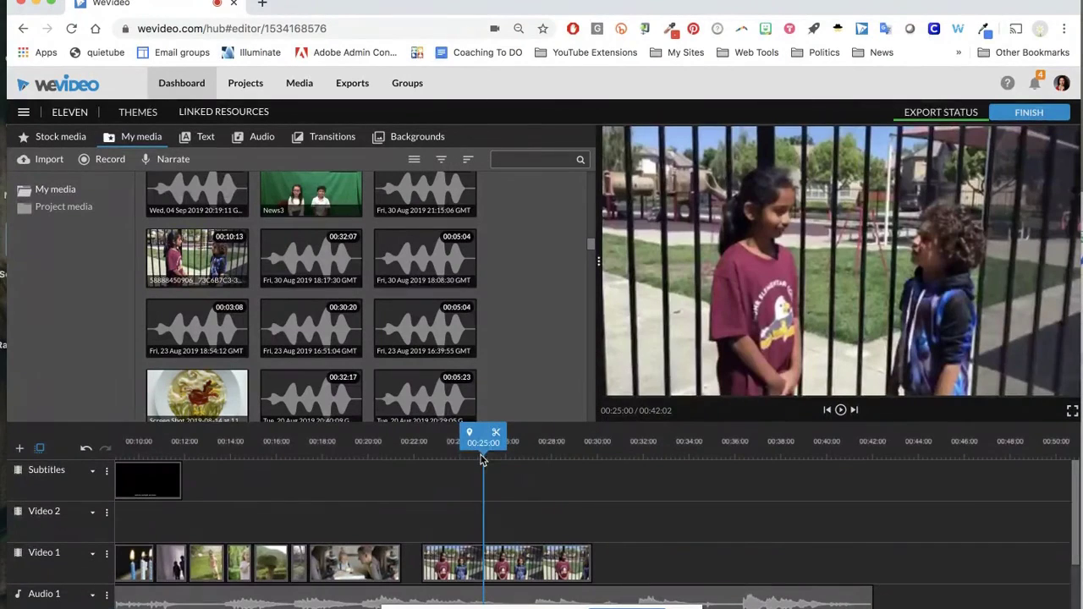
pyautogui.click(496, 433)
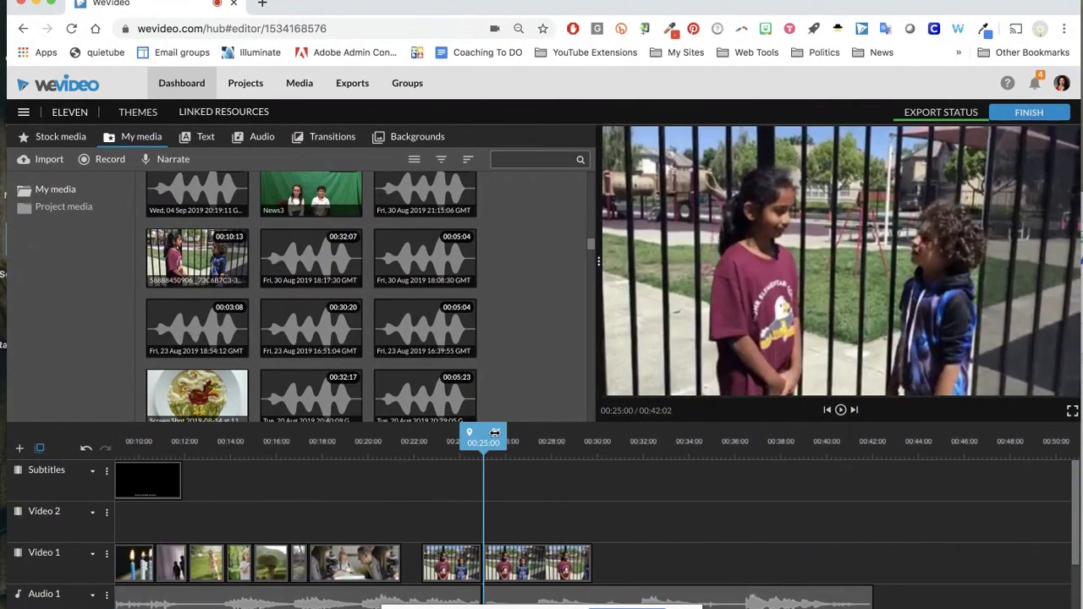
pyautogui.moveTo(529, 567); pyautogui.dragTo(585, 567)
# Shorten the first piece near 00:22:17 and slide the second piece left to close the gap
pyautogui.click(460, 565)
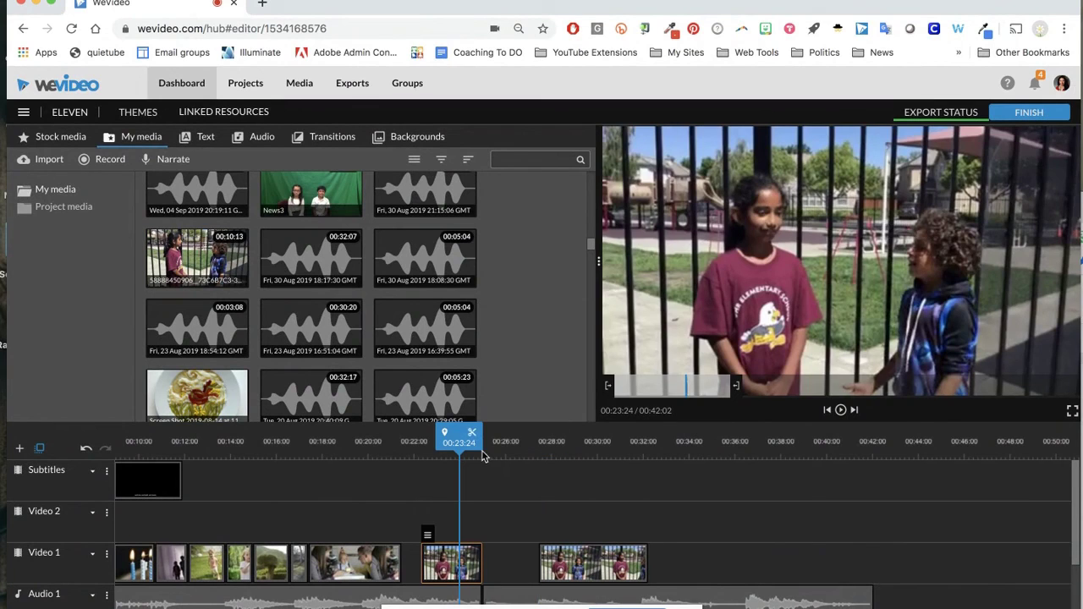
pyautogui.moveTo(459, 441); pyautogui.dragTo(430, 441)
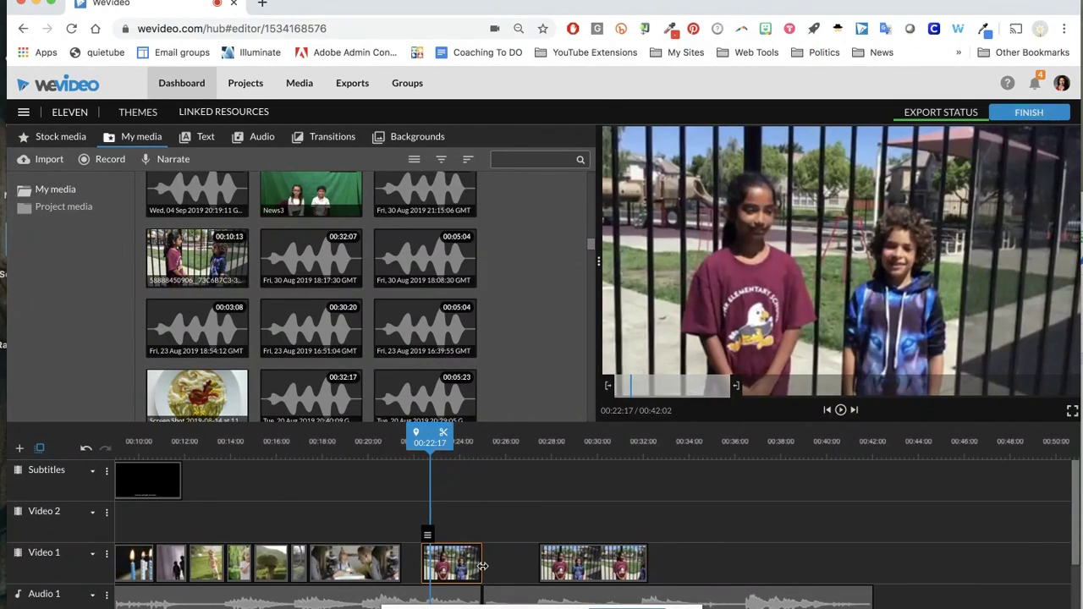
pyautogui.moveTo(482, 565); pyautogui.dragTo(470, 568)
pyautogui.moveTo(562, 565); pyautogui.dragTo(488, 569)
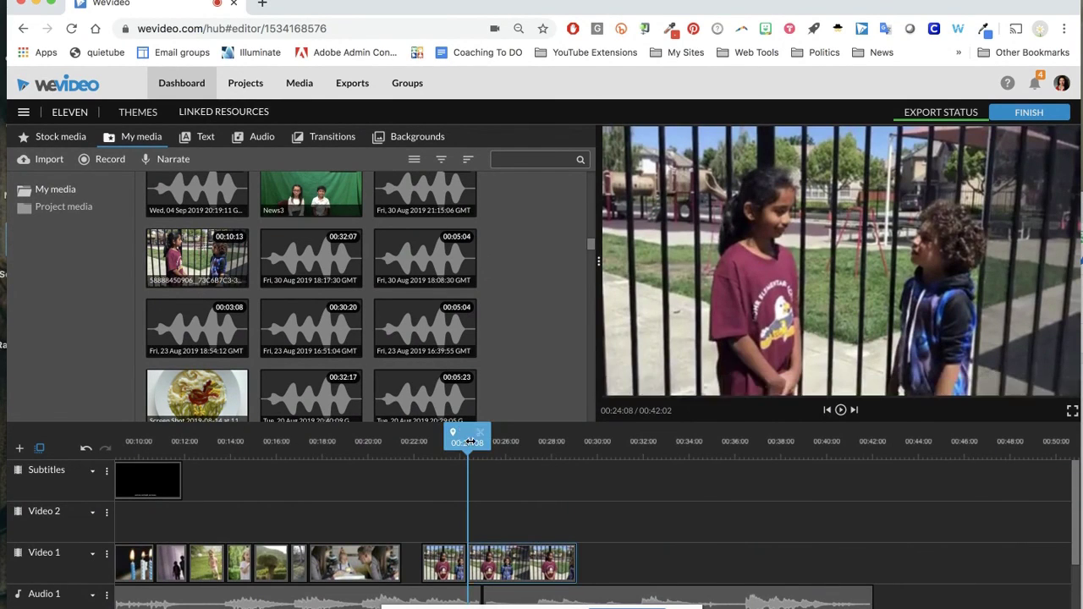
pyautogui.moveTo(478, 435); pyautogui.dragTo(518, 438)
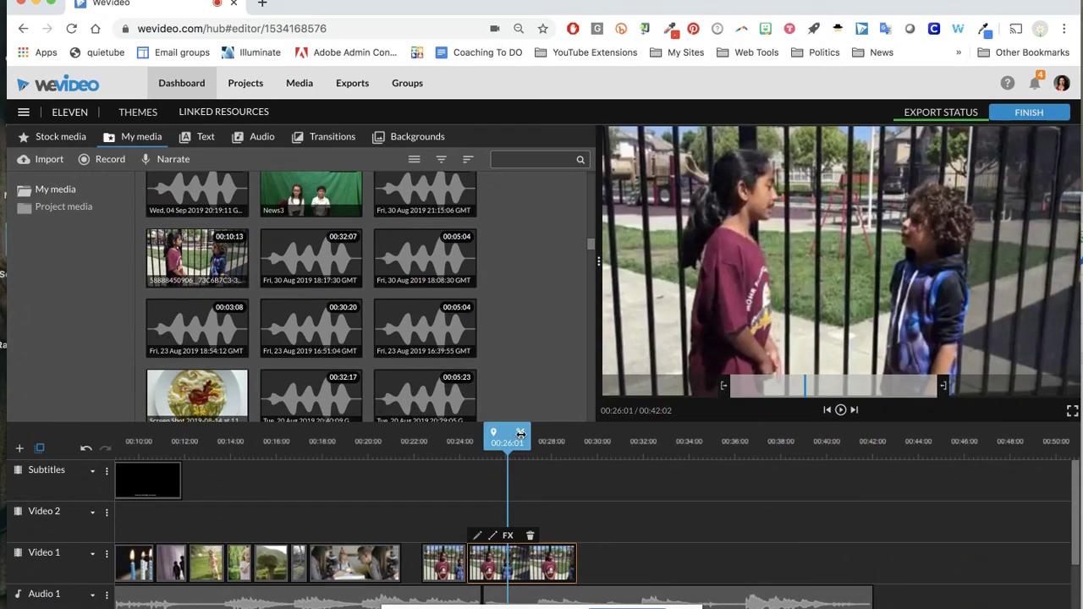
pyautogui.click(490, 576)
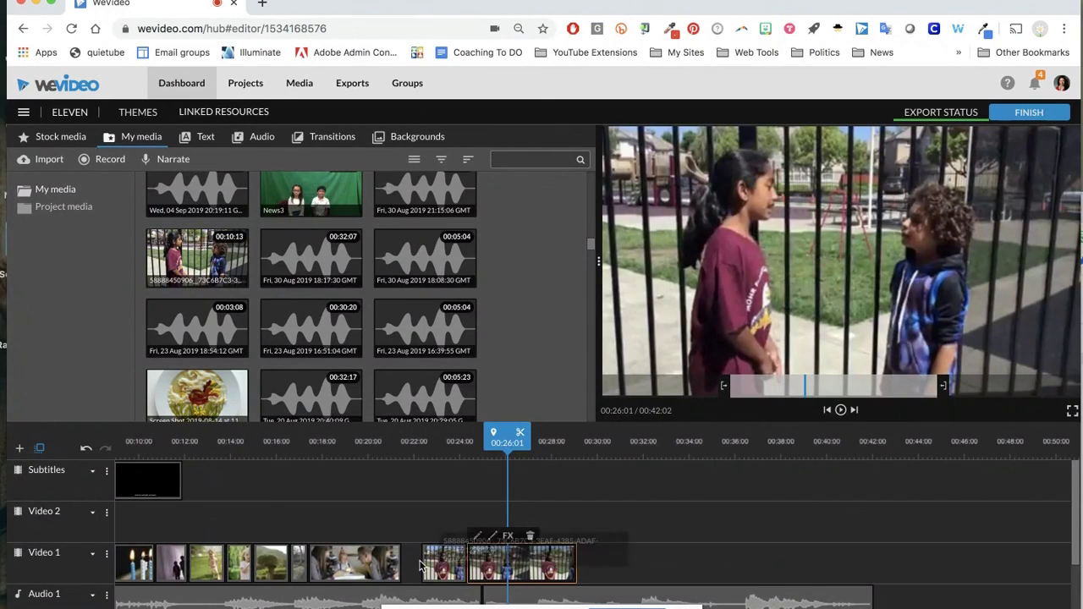
pyautogui.click(428, 569)
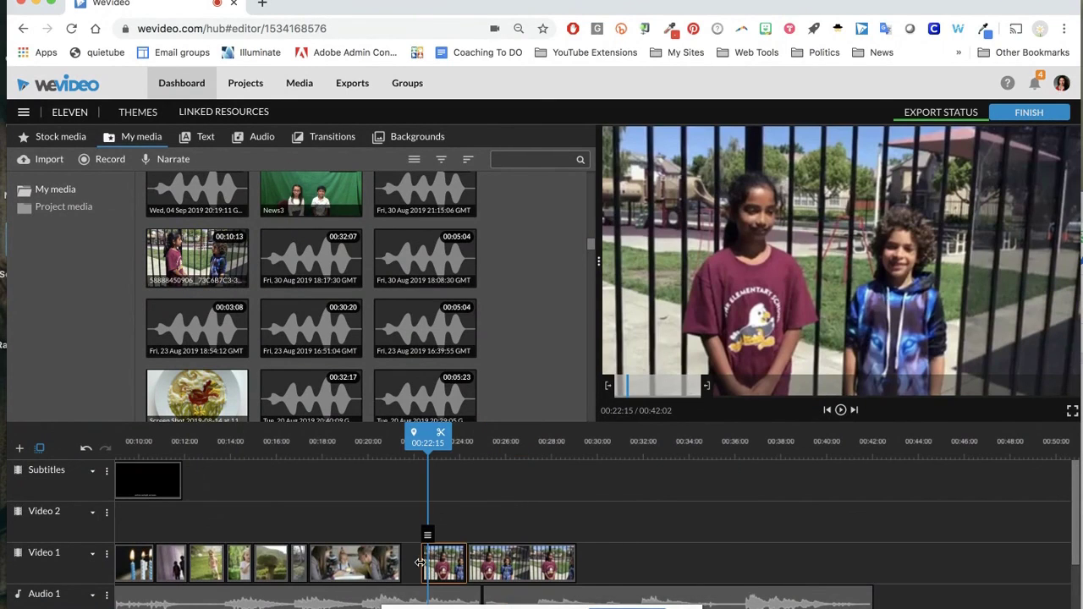